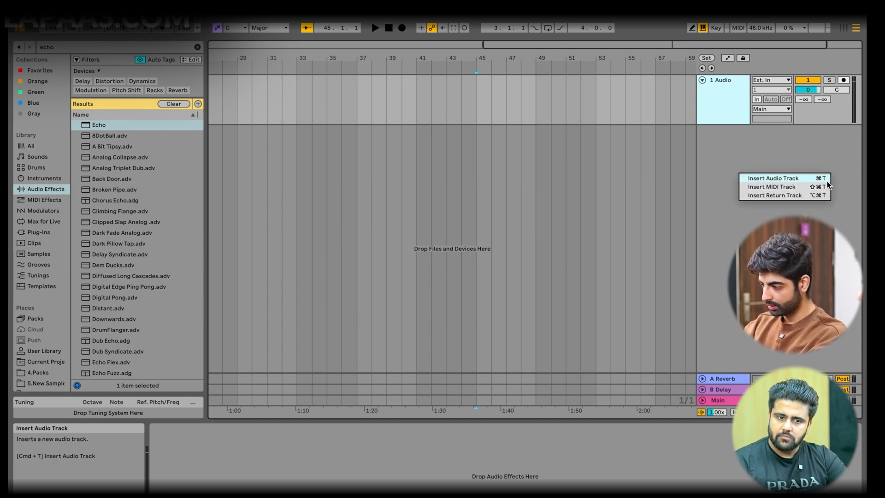
Step: Insert a new MIDI track below the audio track
click(776, 187)
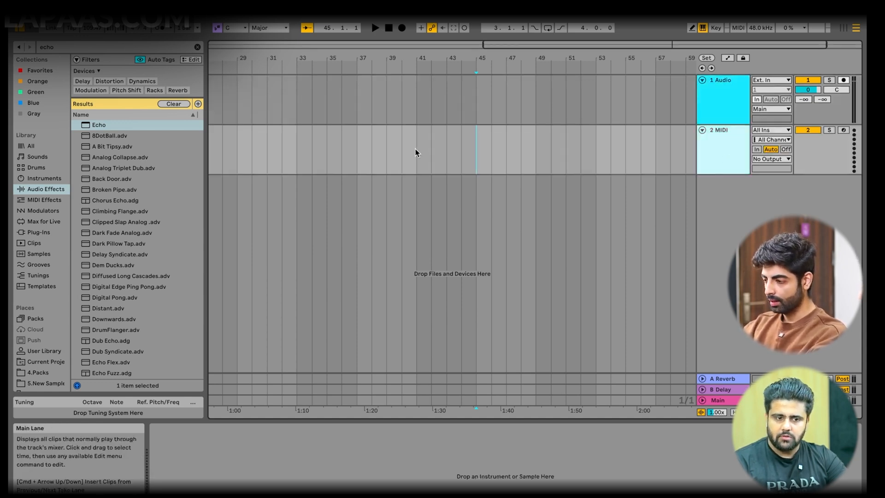
click(399, 153)
Step: Examine the first bars at the start of the arrangement timeline
scroll(398, 152, up, 5)
scroll(399, 152, up, 4)
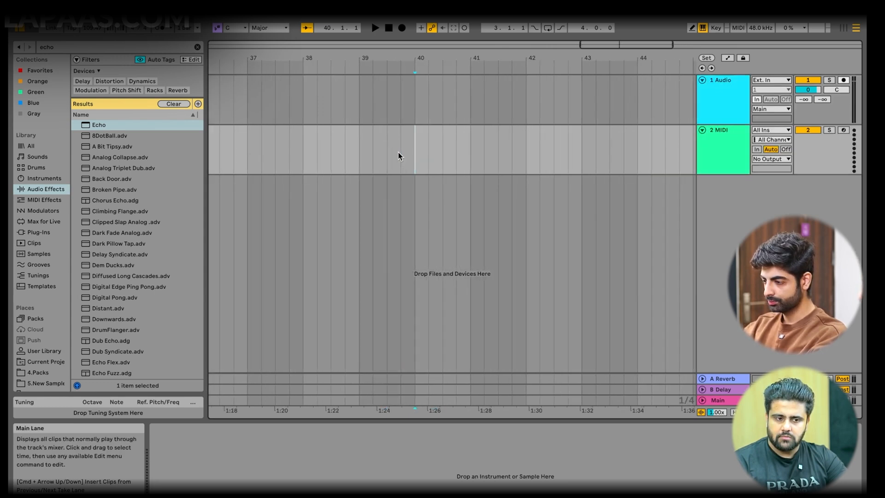
scroll(398, 152, left, 4)
scroll(398, 152, left, 8)
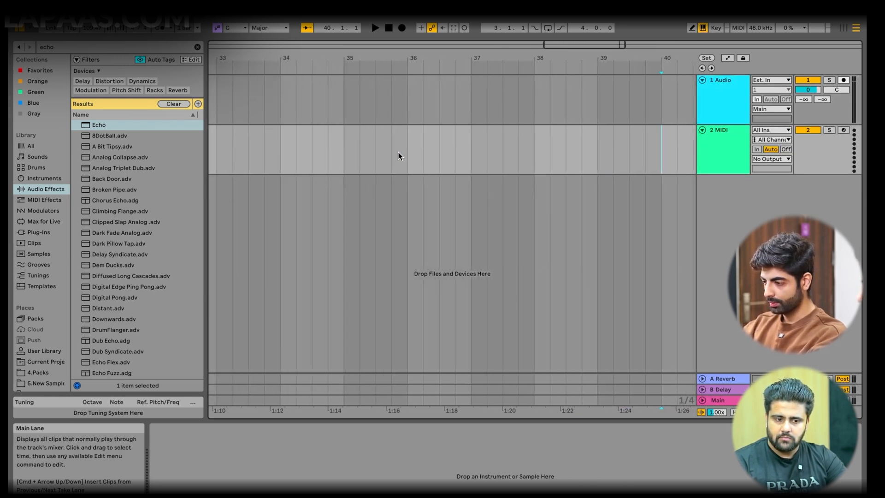
scroll(399, 152, down, 5)
scroll(398, 152, left, 8)
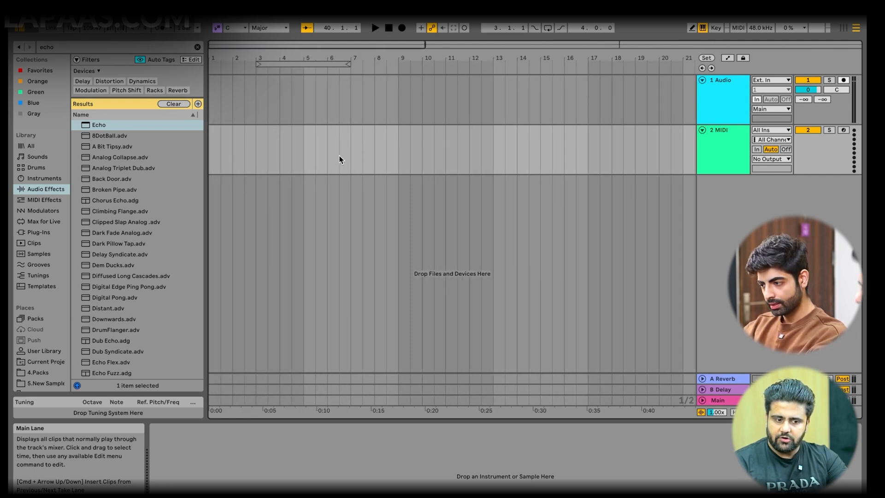
scroll(234, 98, up, 6)
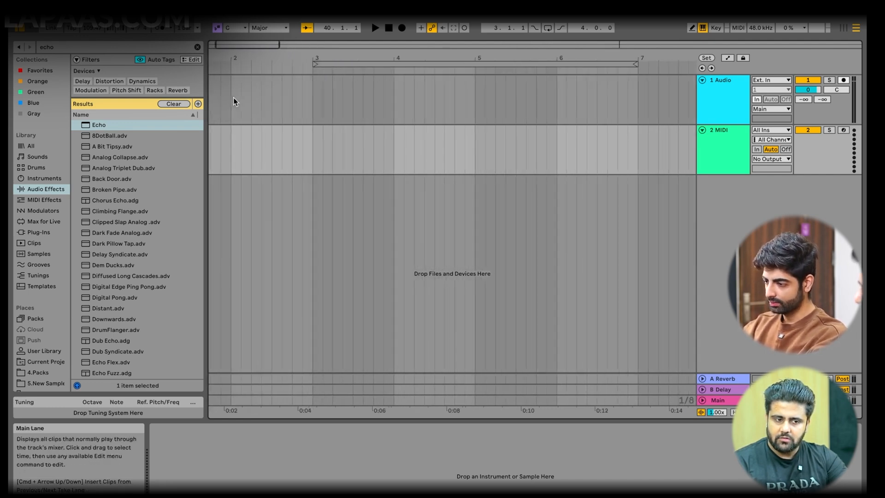
scroll(235, 87, up, 3)
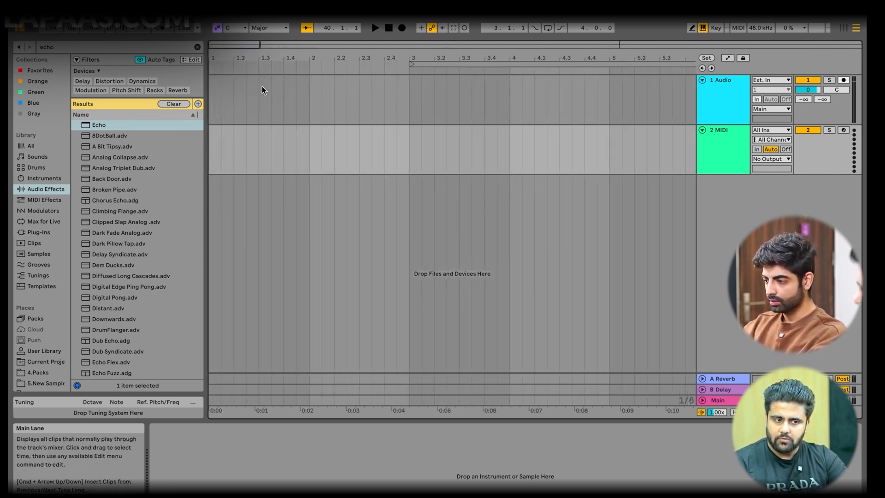
scroll(255, 87, down, 4)
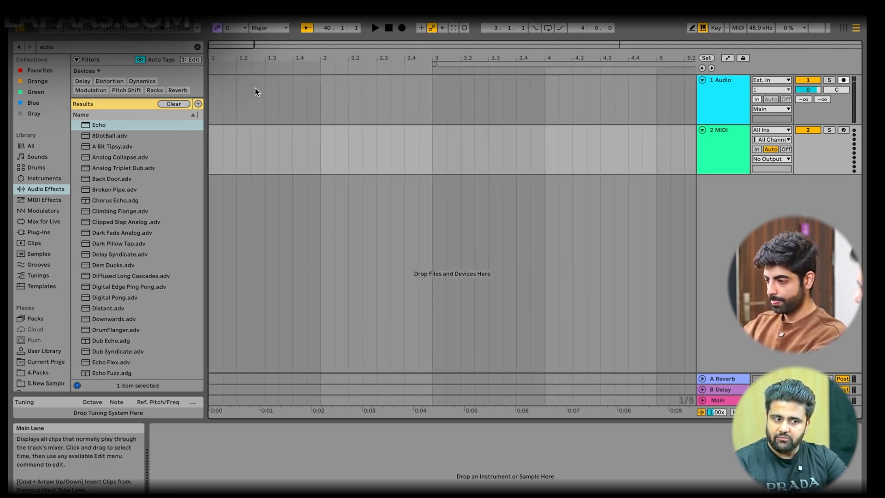
Step: Set the project tempo to 100 BPM
click(90, 30)
text(100)
key(Return)
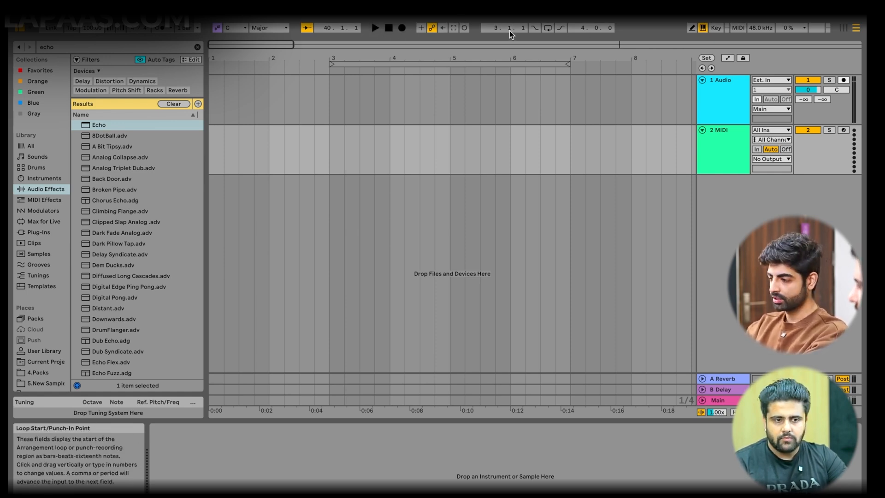
click(445, 165)
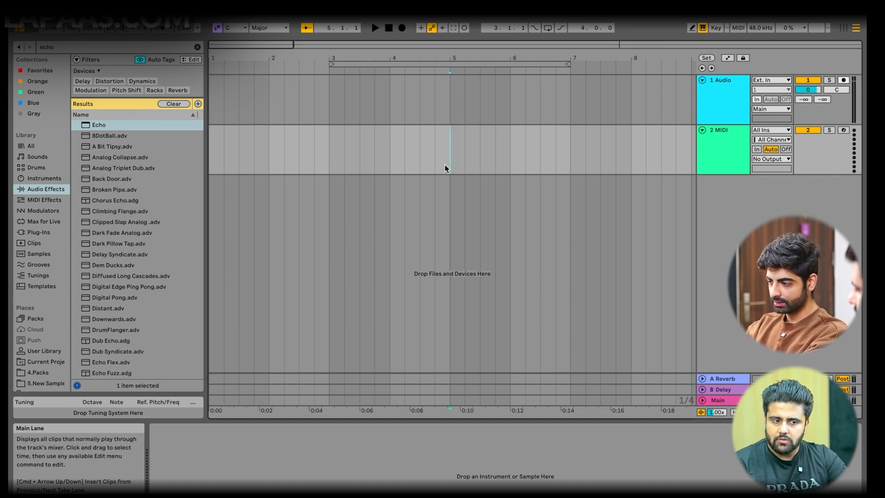
scroll(445, 165, up, 3)
scroll(445, 165, left, 2)
scroll(435, 164, down, 2)
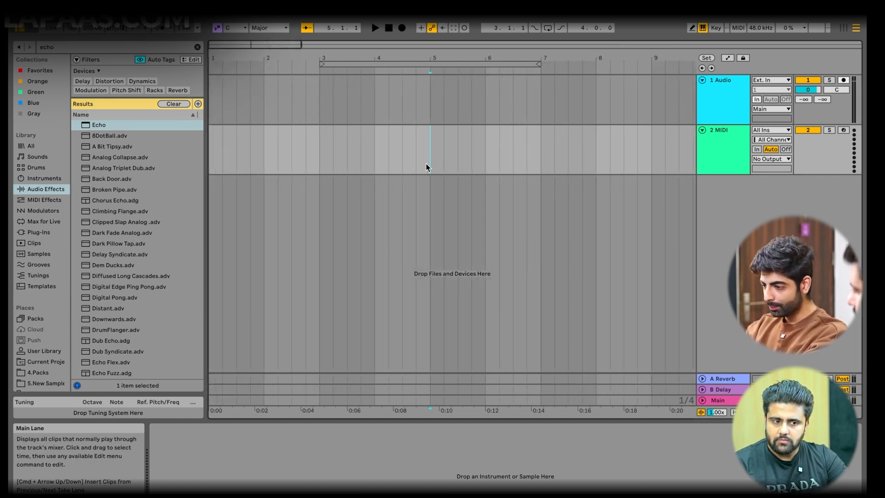
click(223, 147)
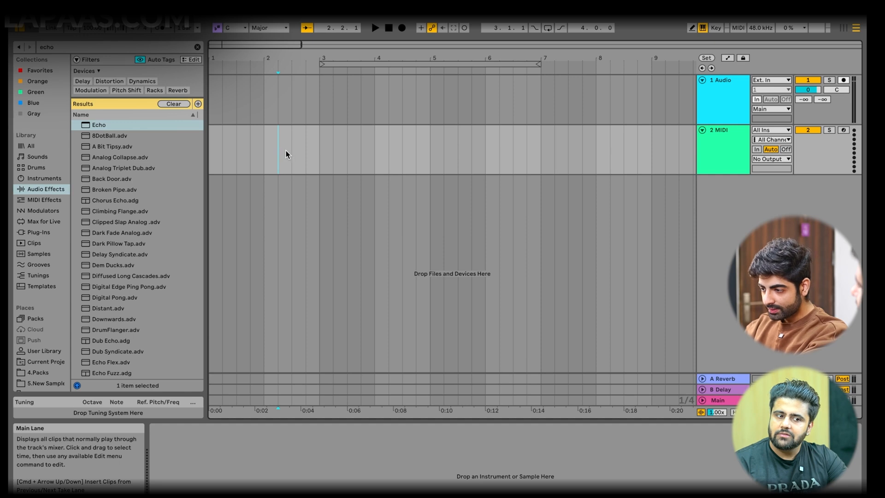
click(312, 154)
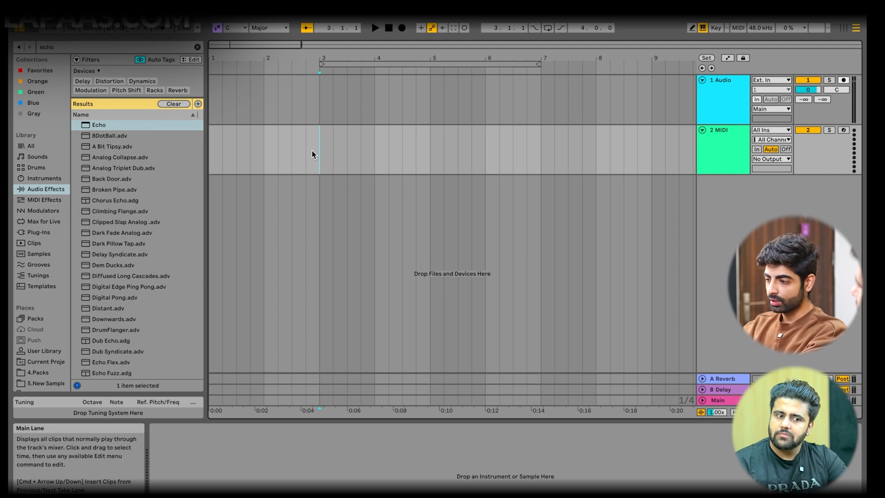
Step: Select individual bars between bars 1 and 5 on the MIDI track
drag(265, 137, 206, 139)
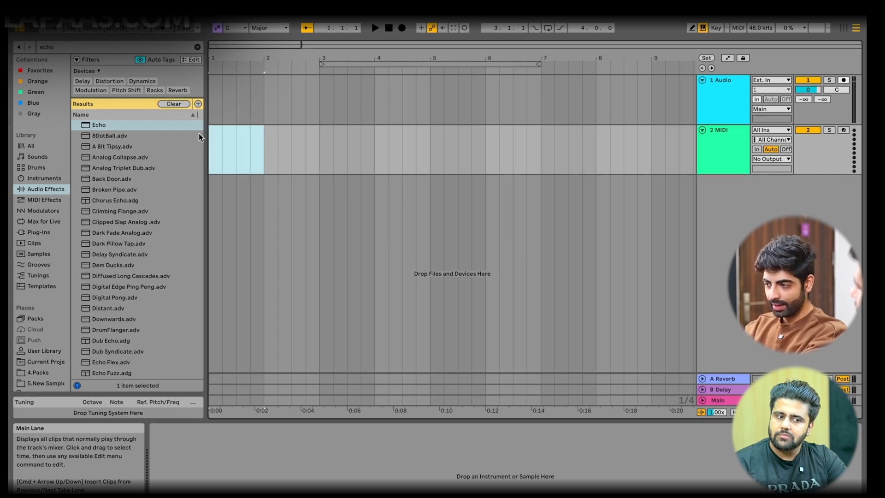
drag(265, 142, 431, 150)
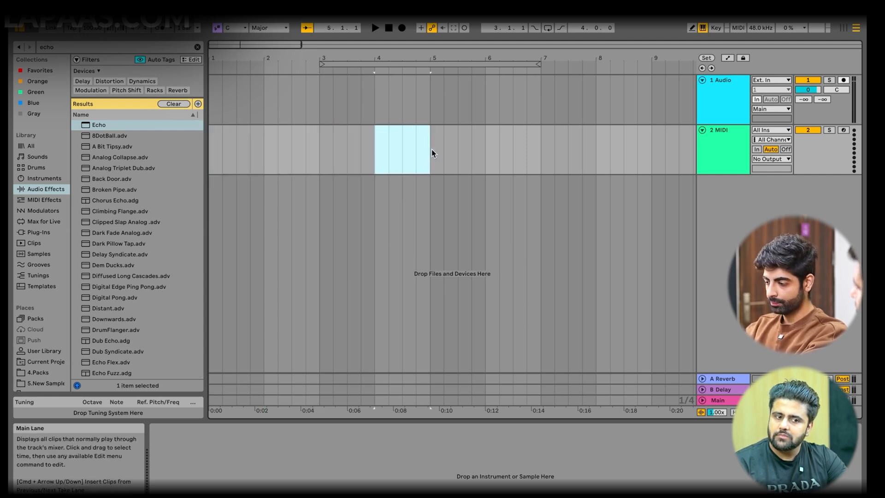
click(431, 149)
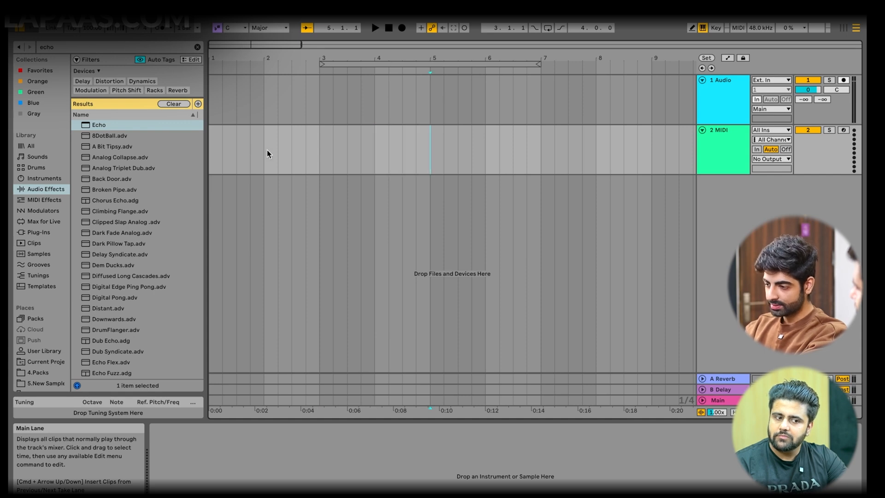
drag(267, 151, 205, 153)
click(218, 152)
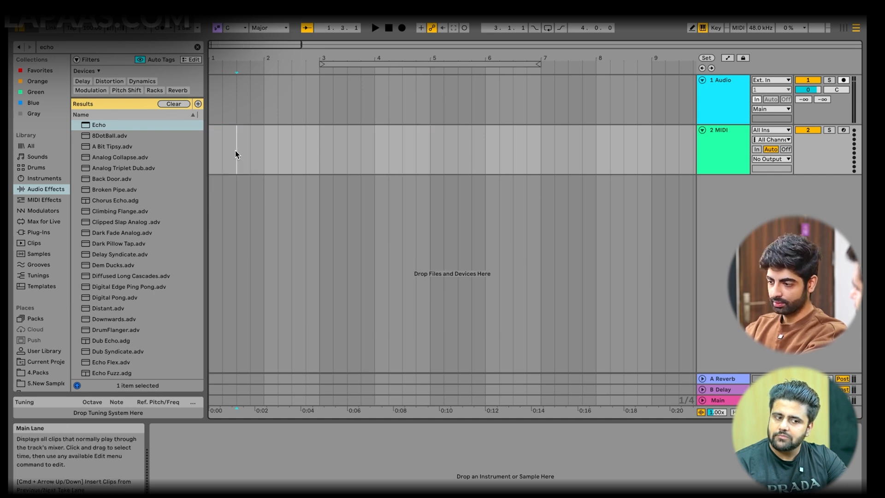
Step: Select the first four bars on the MIDI track, from the start of bar 1 to the start of bar 5
click(212, 147)
drag(254, 148, 268, 149)
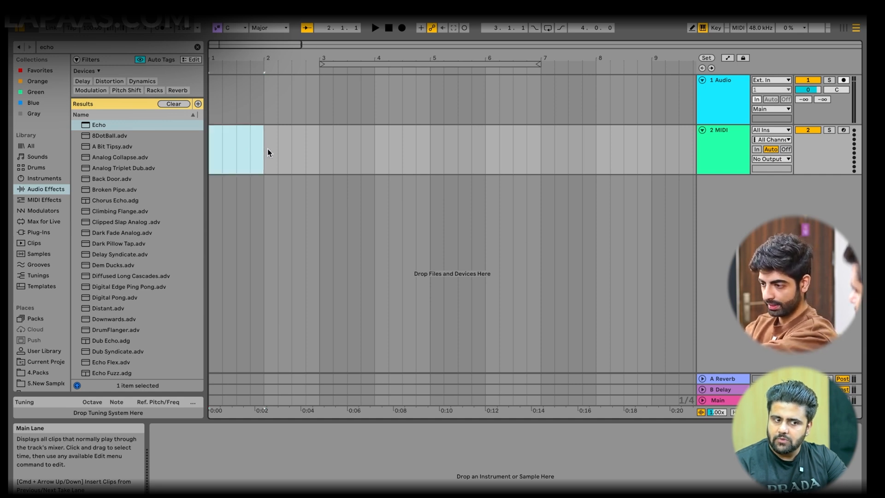
drag(292, 148, 431, 148)
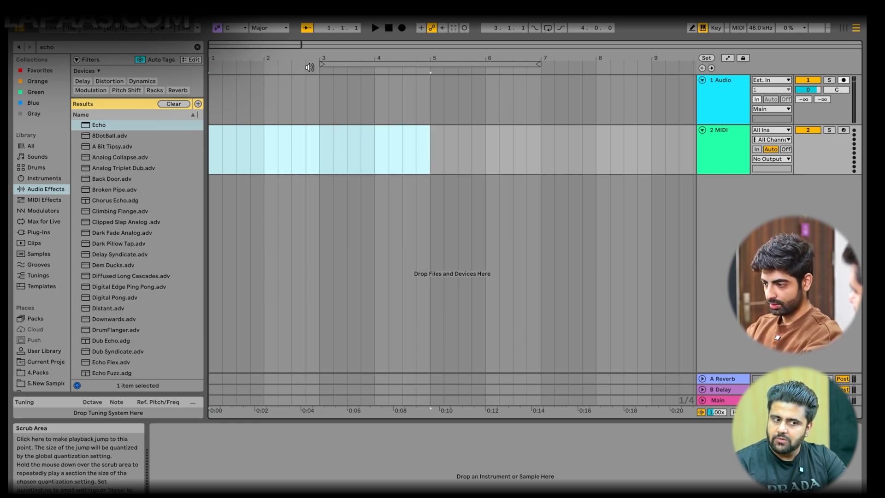
Step: Insert an empty MIDI clip over the selected bars, hide its note editor and delete the clip
right_click(388, 156)
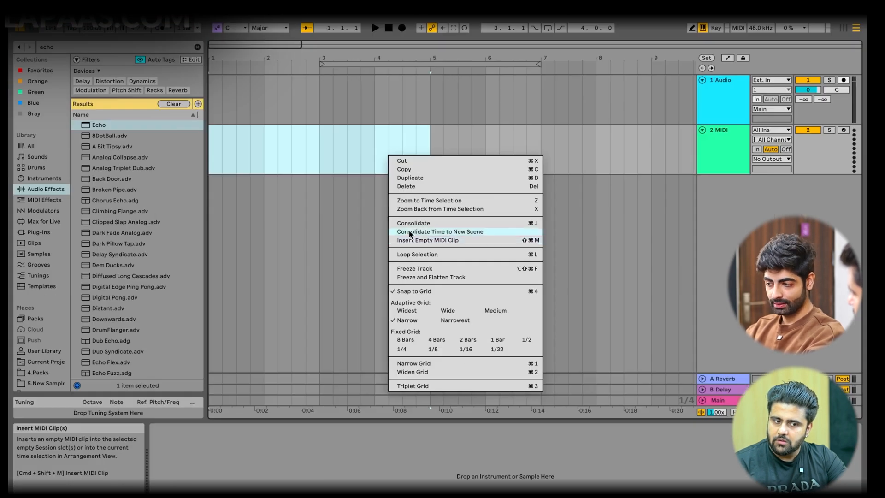
click(277, 161)
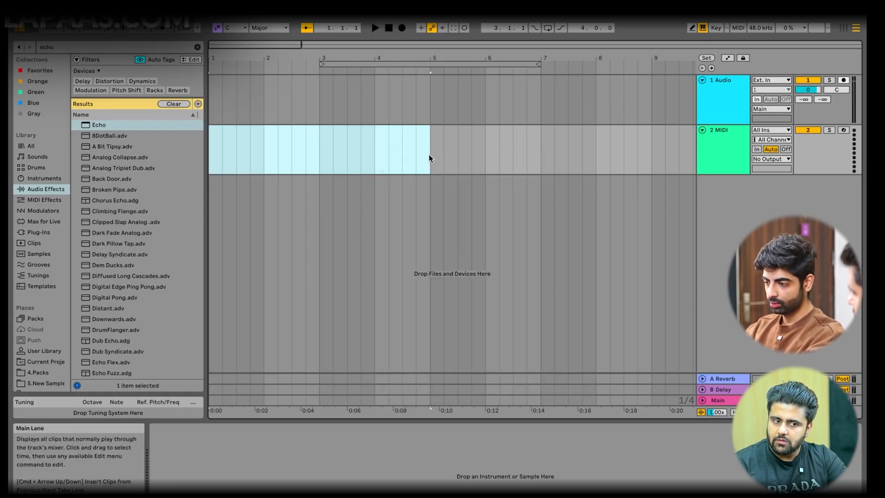
key(ctrl+shift+m)
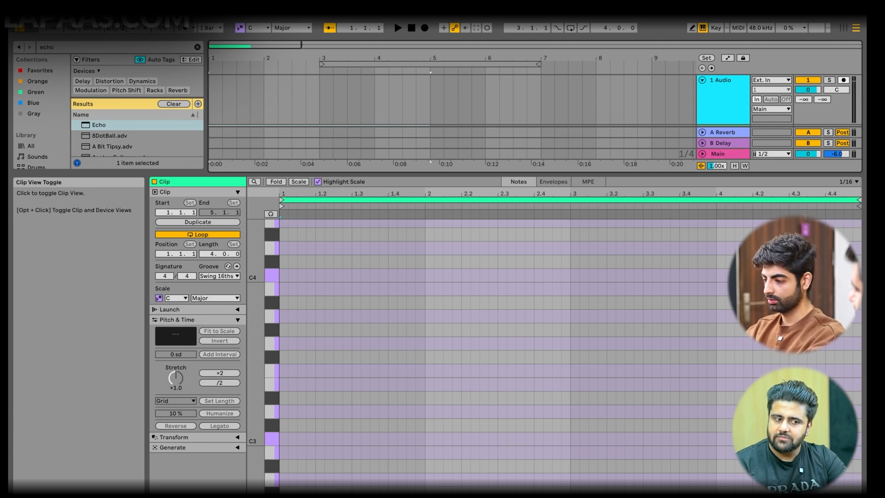
click(793, 494)
click(392, 130)
key(Delete)
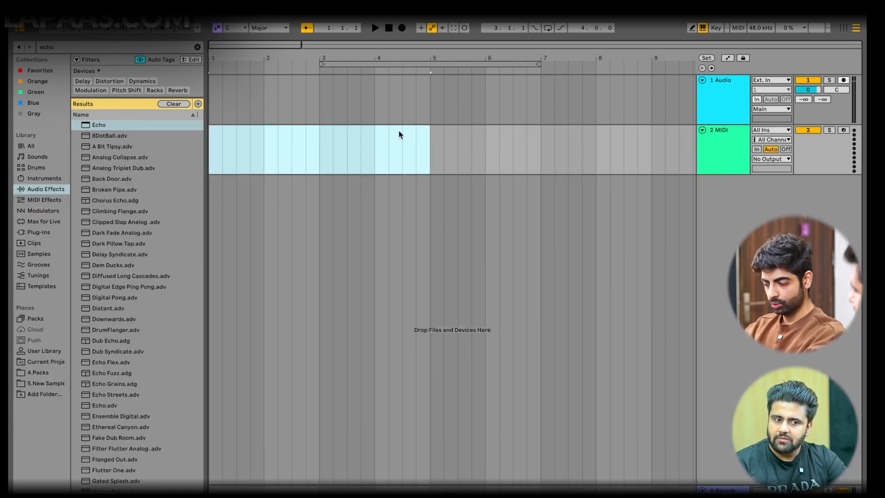
Step: Insert an empty MIDI clip spanning the four selected bars on the MIDI track
right_click(392, 143)
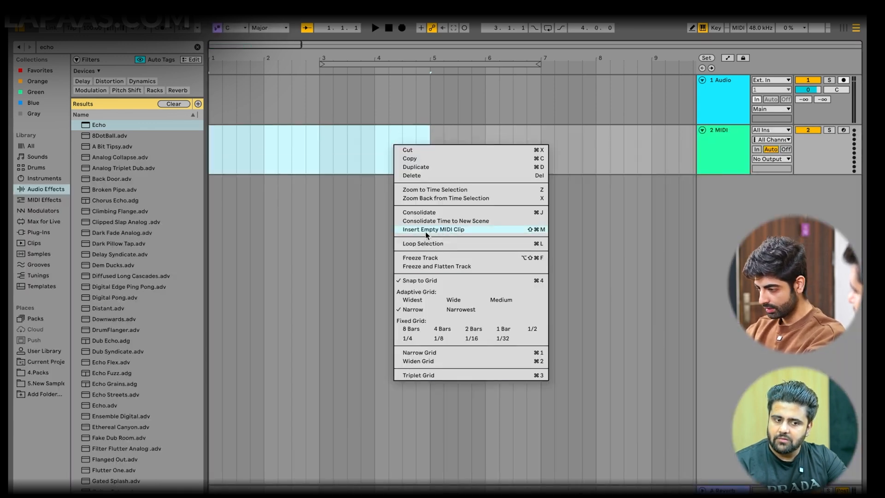
click(532, 231)
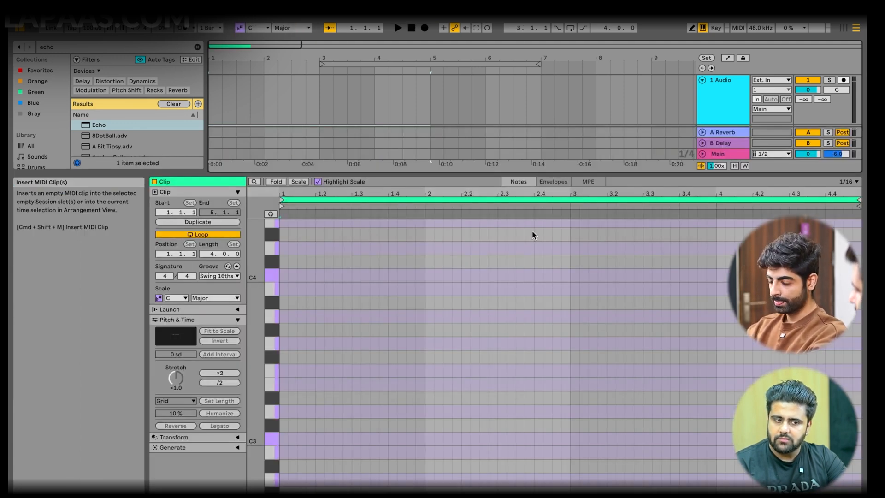
Step: Turn off scale highlighting and scale mode for the MIDI clip
drag(261, 347, 255, 352)
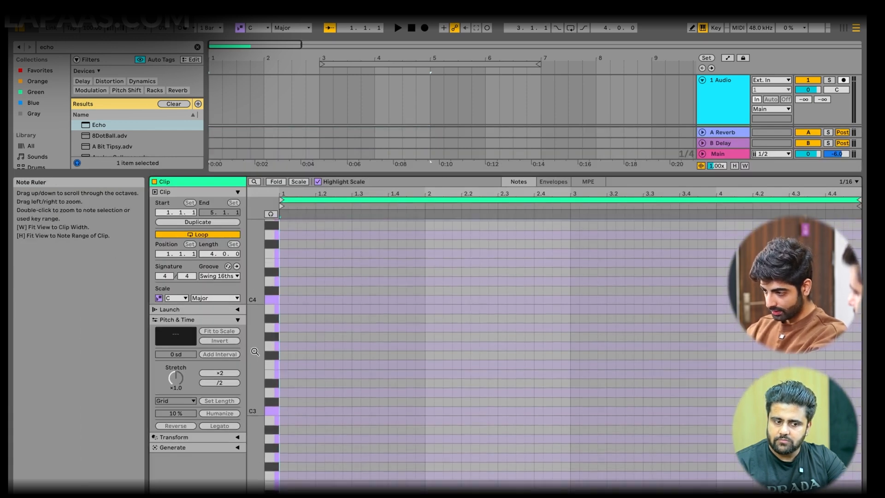
click(319, 182)
click(159, 298)
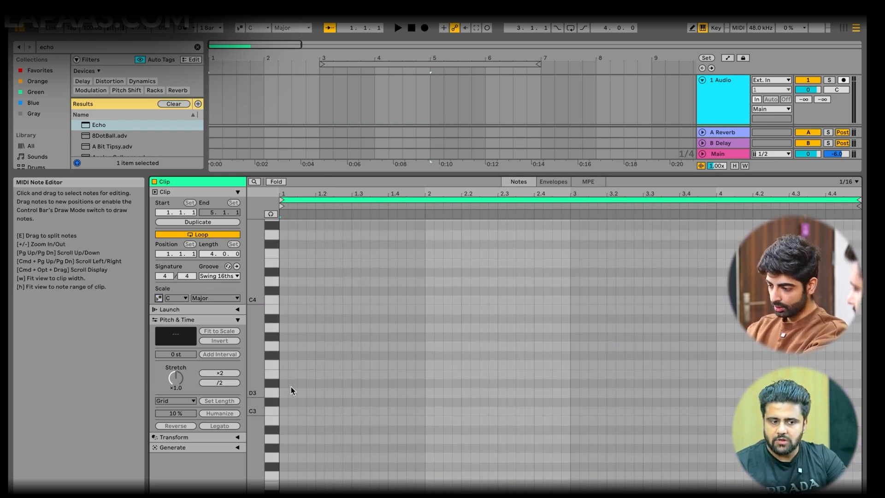
Step: Stack one-beat notes on every semitone from C3 up to B3 at the start of the clip
scroll(277, 371, down, 3)
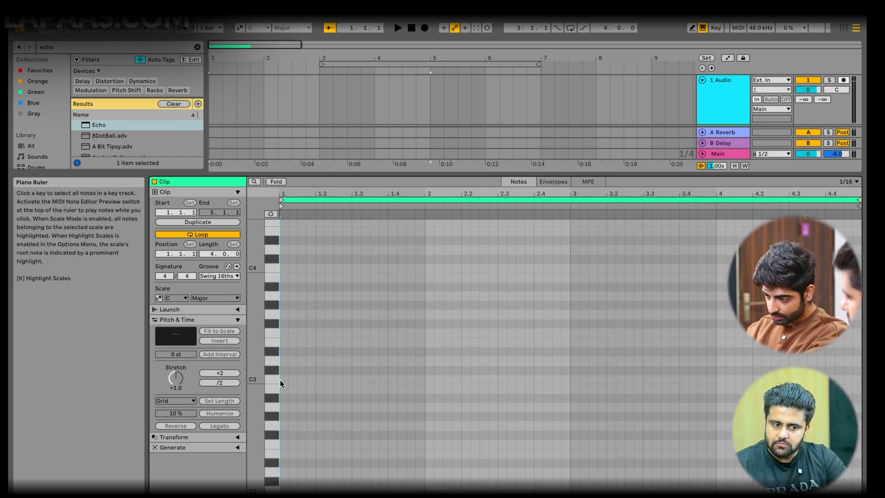
double_click(284, 379)
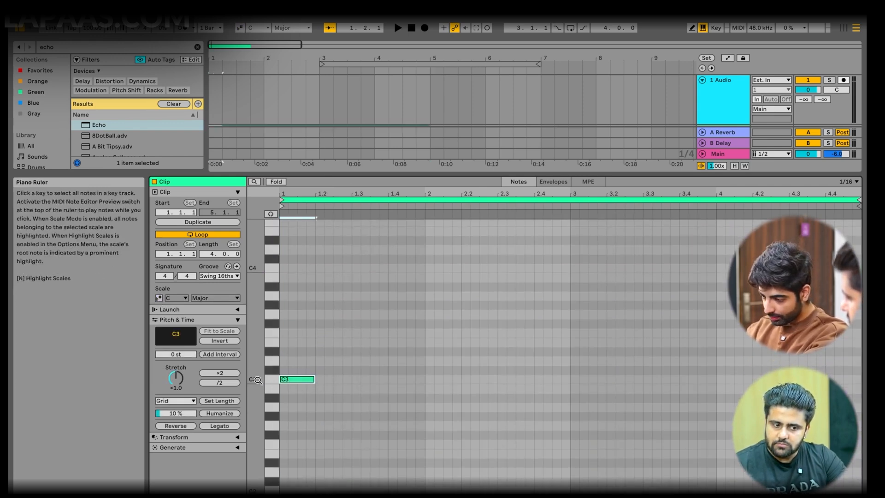
drag(259, 380, 295, 236)
drag(295, 266, 294, 240)
scroll(294, 248, up, 2)
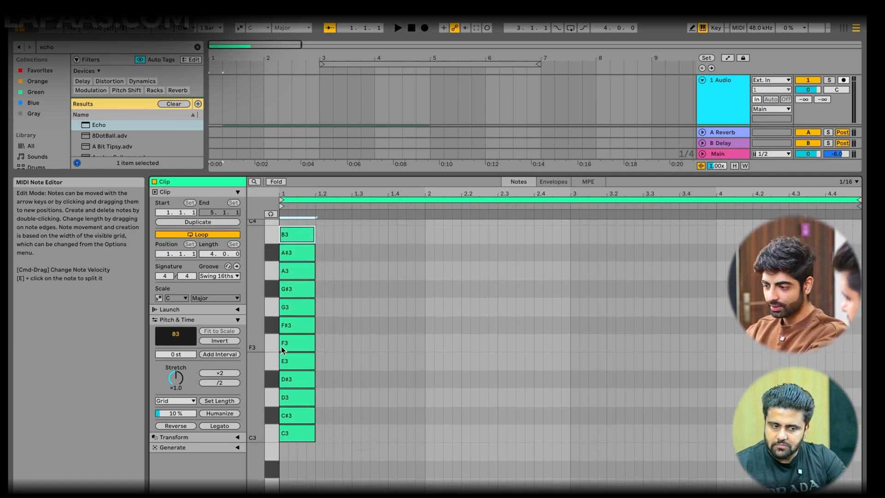
Step: Select and delete all the notes stacked at the start of the clip
drag(255, 370, 221, 370)
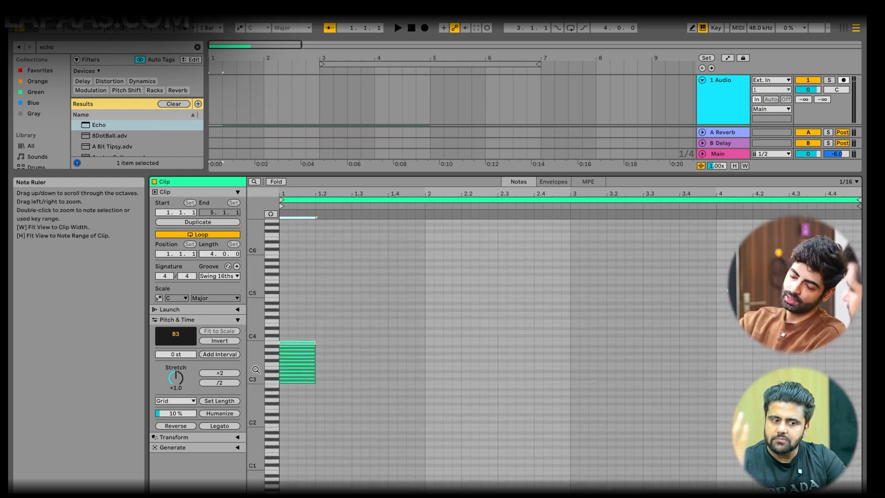
drag(311, 311, 259, 390)
key(Delete)
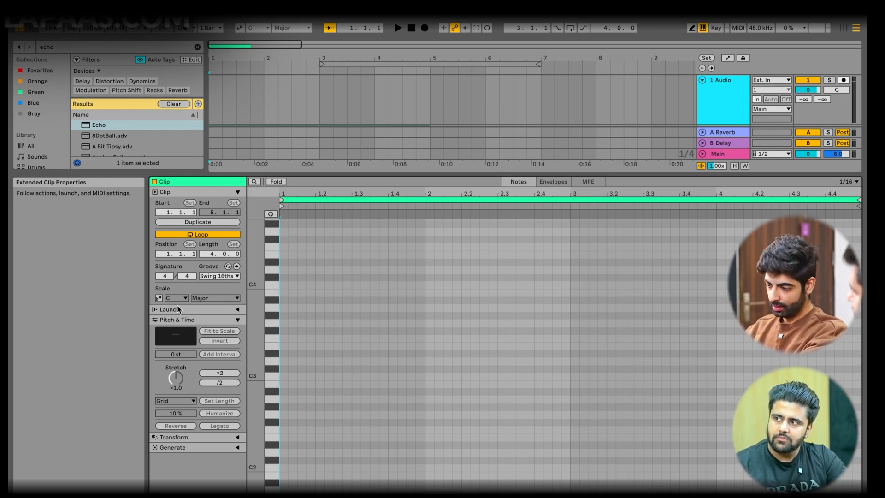
Step: Enable scale mode for the clip, set its scale to C Minor and turn on Highlight Scale
click(159, 298)
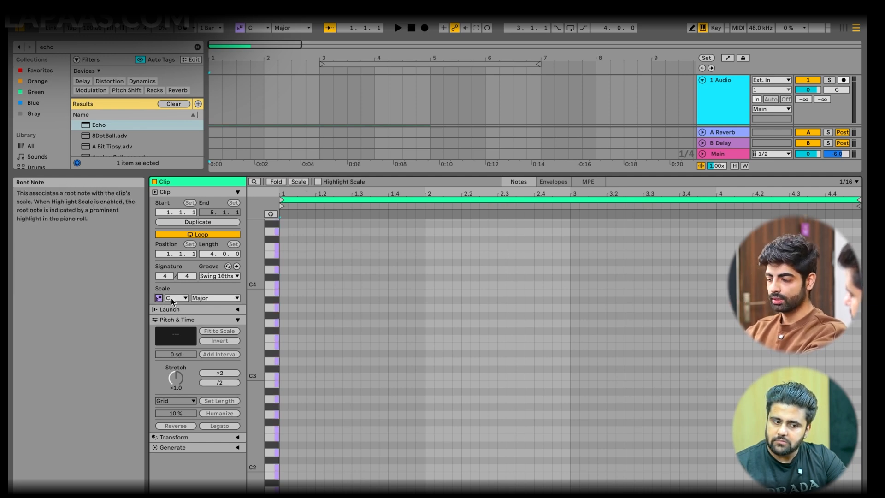
click(206, 298)
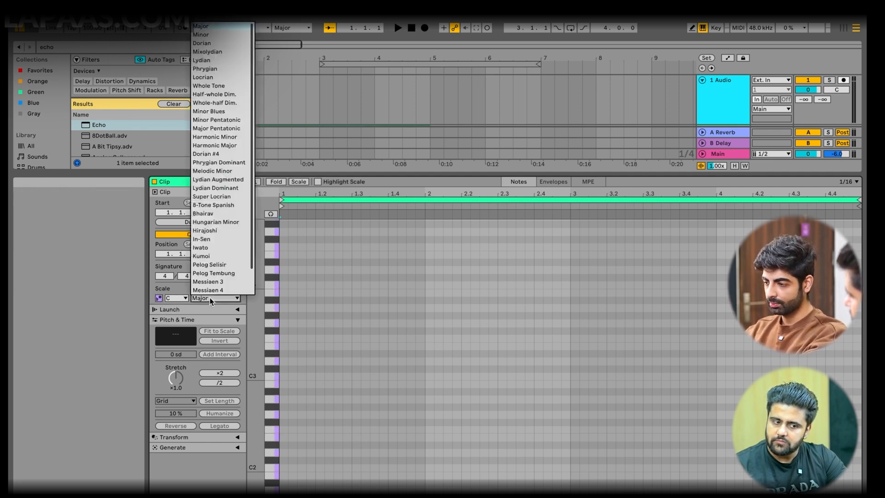
click(207, 36)
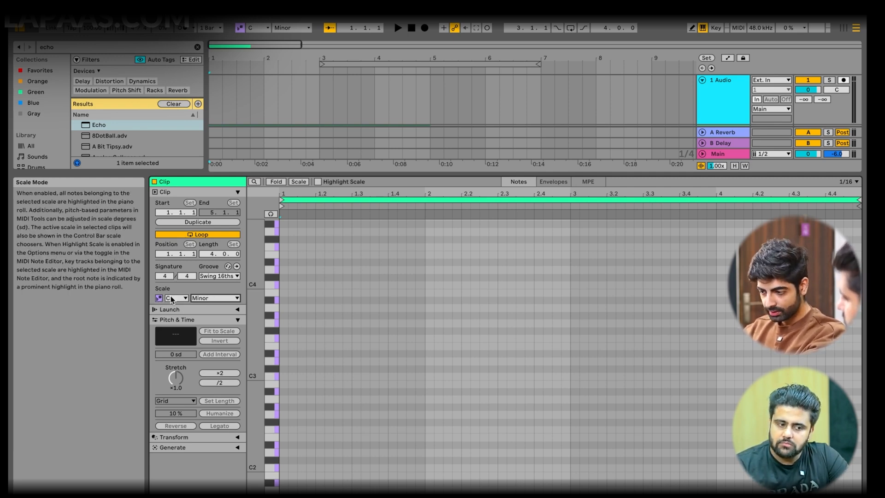
click(317, 183)
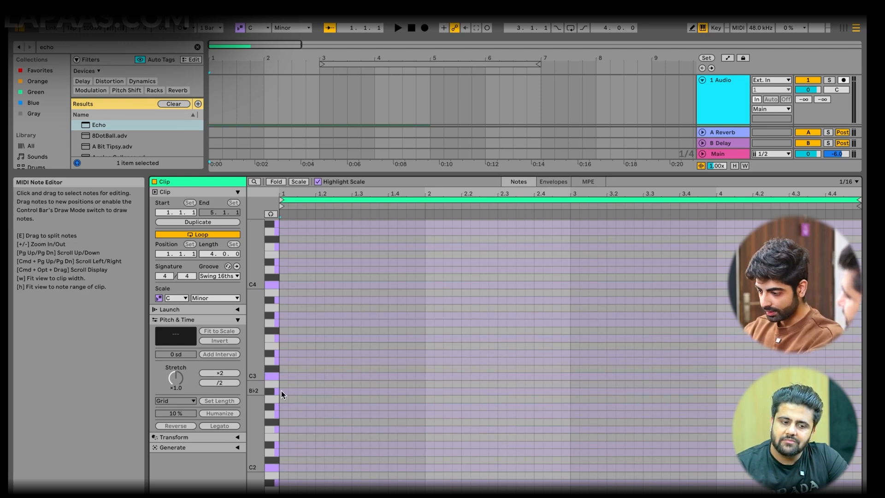
Step: Stack one-bar notes on every C Minor scale degree from C3 up to C4 at the start of the clip
mouse_move(256, 391)
mouse_down()
mouse_move(285, 395)
mouse_move(422, 374)
mouse_move(394, 373)
mouse_up()
click(286, 374)
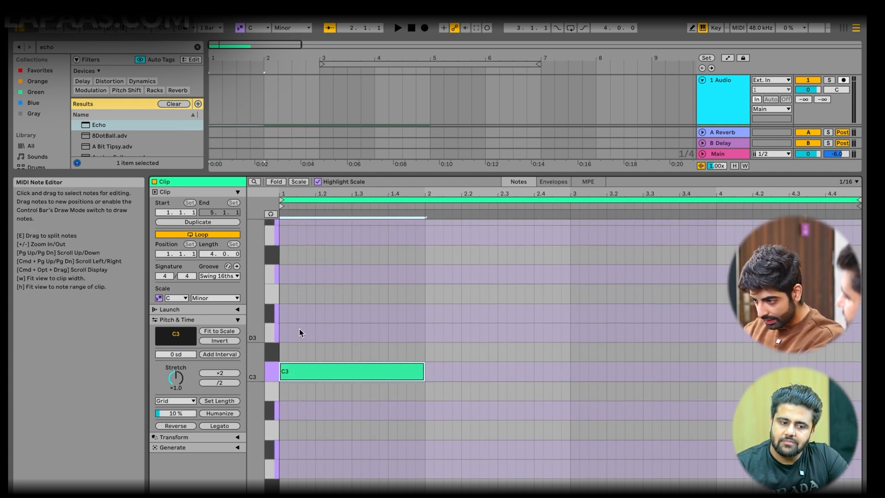
double_click(285, 331)
drag(287, 332, 423, 333)
double_click(284, 312)
drag(288, 314, 427, 319)
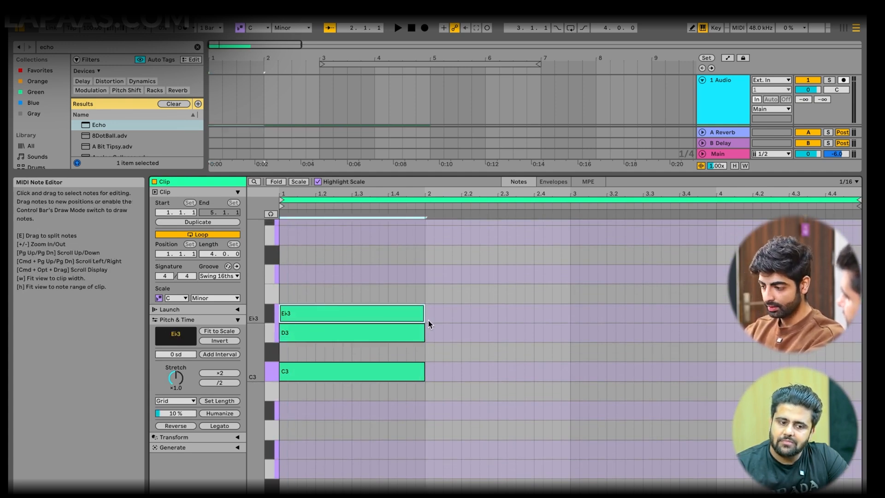
scroll(350, 318, up, 2)
drag(344, 337, 342, 240)
scroll(342, 247, down, 1)
drag(254, 333, 254, 333)
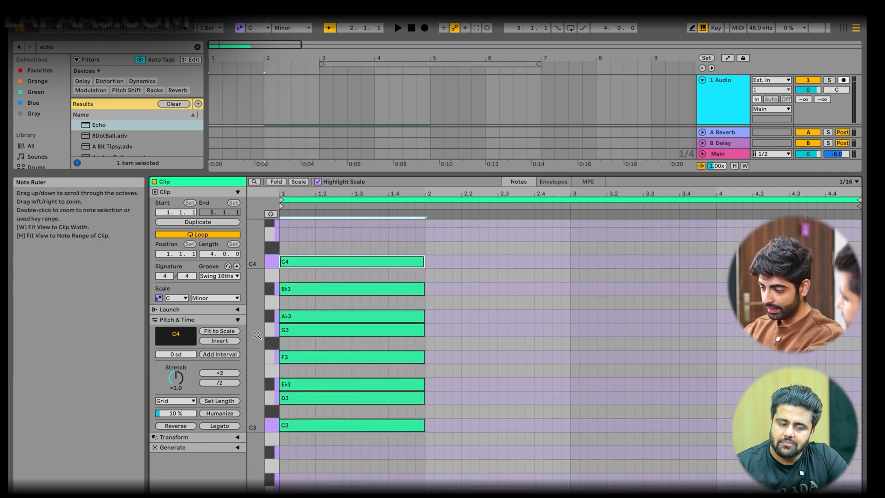
Step: Add an out-of-scale one-beat A3 note at the start of bar 2 and delete it again
drag(312, 449, 334, 251)
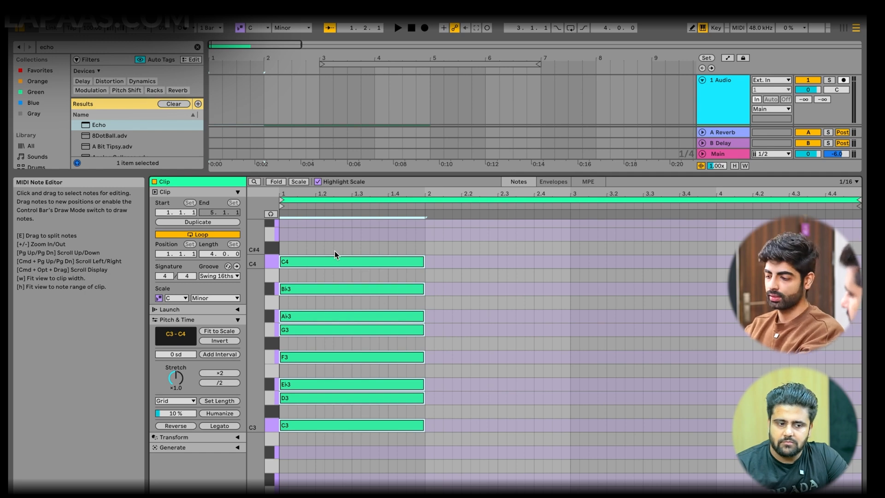
double_click(429, 302)
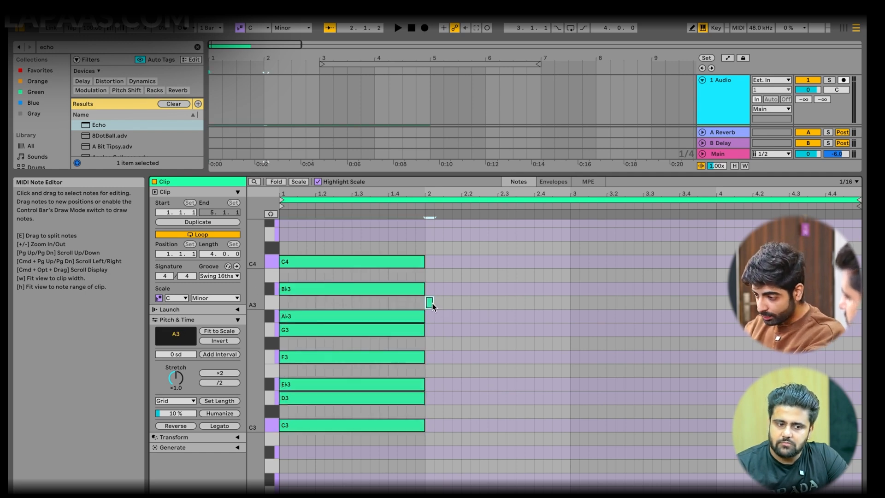
drag(430, 302, 460, 303)
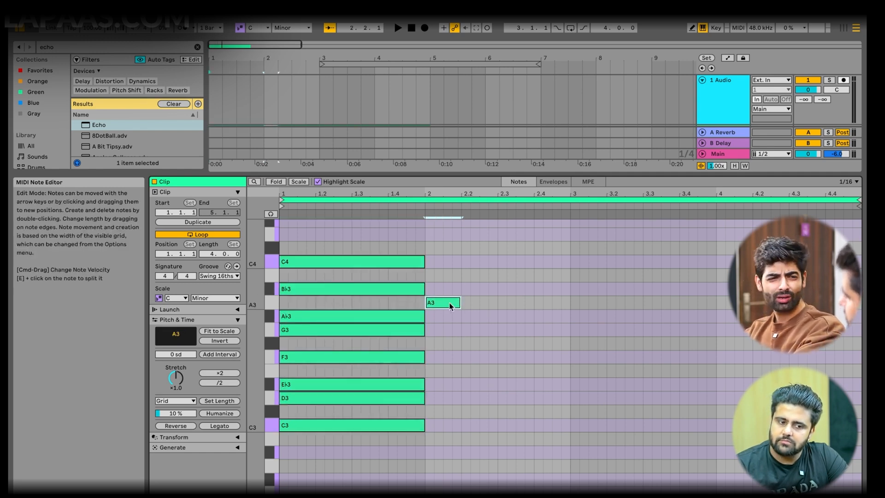
double_click(449, 303)
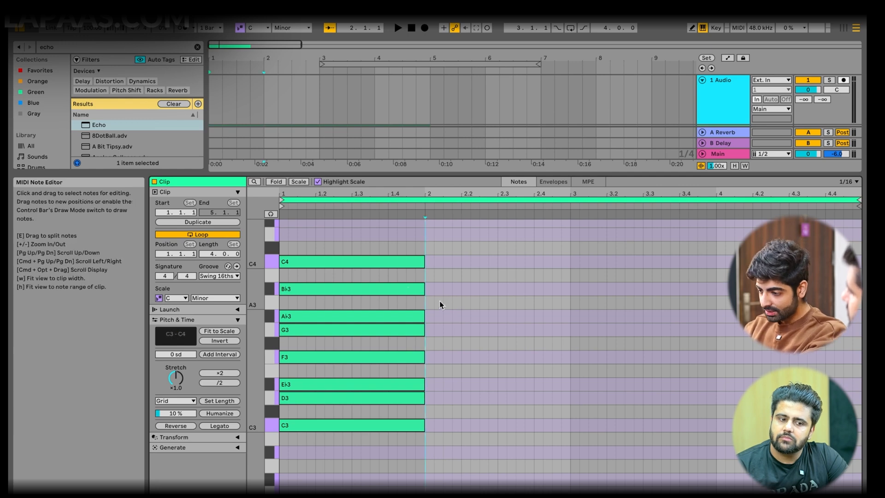
Step: Select and delete all the stacked scale notes from C3 to C4
drag(375, 448, 381, 218)
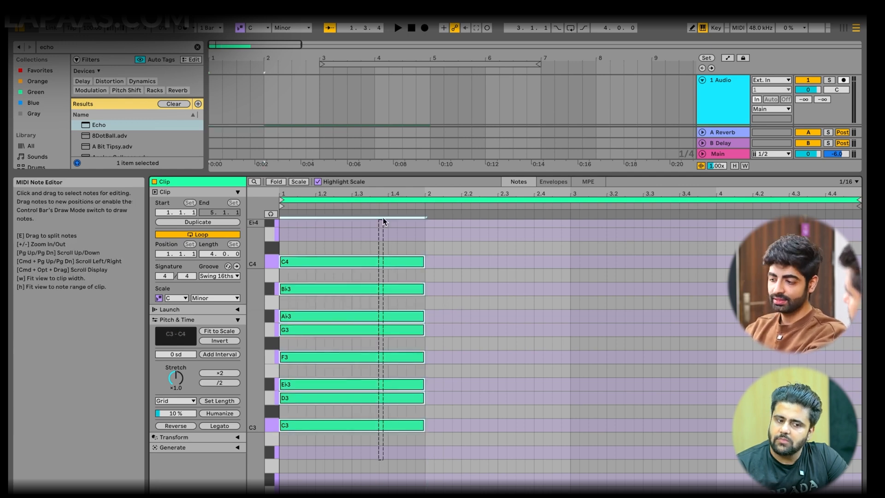
click(471, 370)
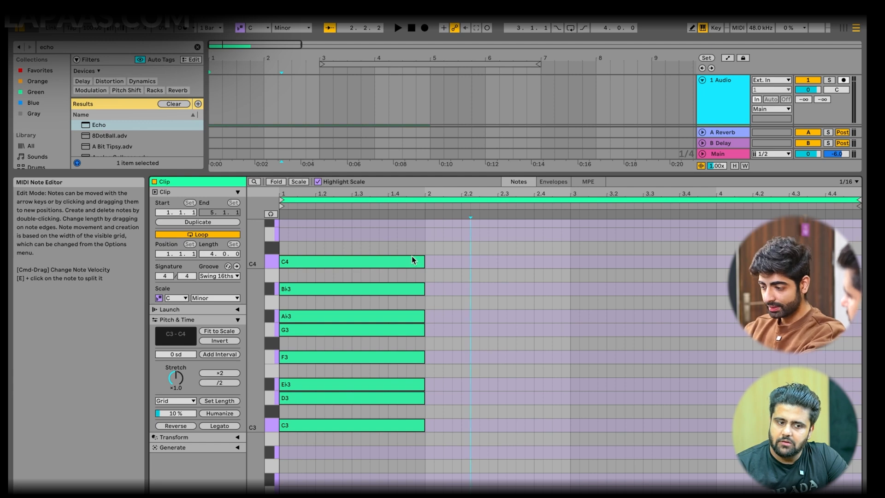
drag(376, 222, 390, 438)
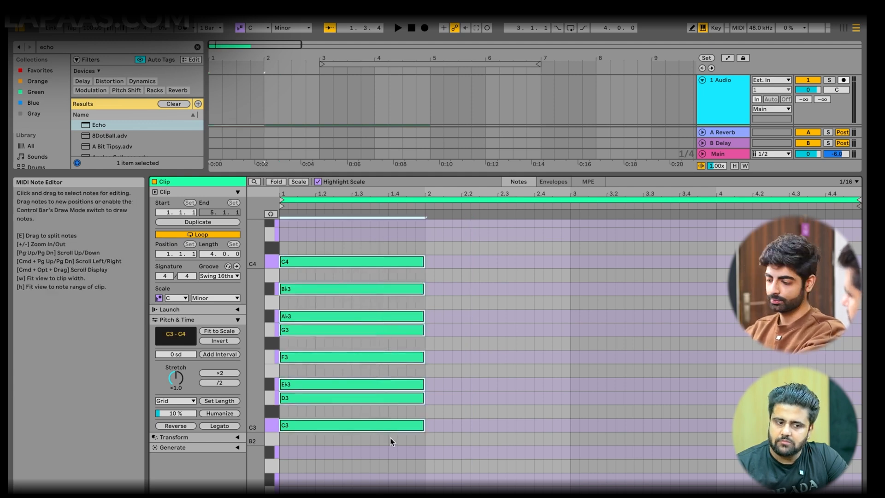
key(Delete)
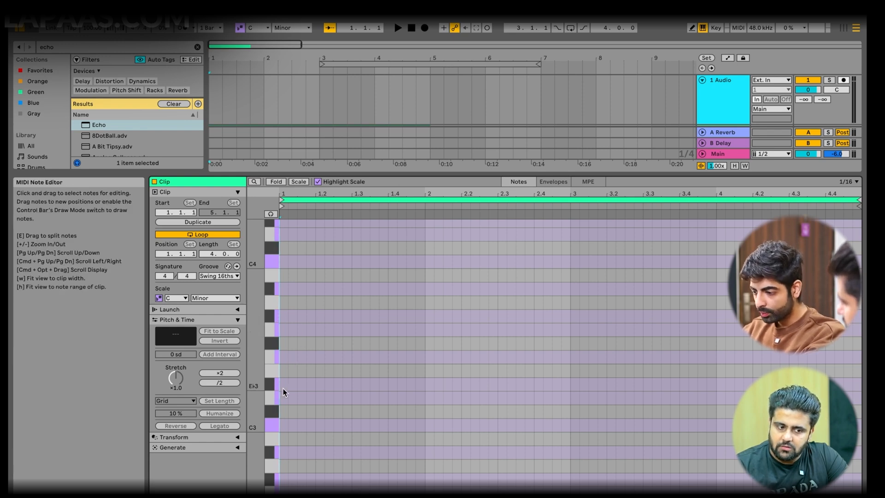
Step: Draw a one-bar C3 note at the start of the clip and play it back with the MIDI track in view
double_click(284, 425)
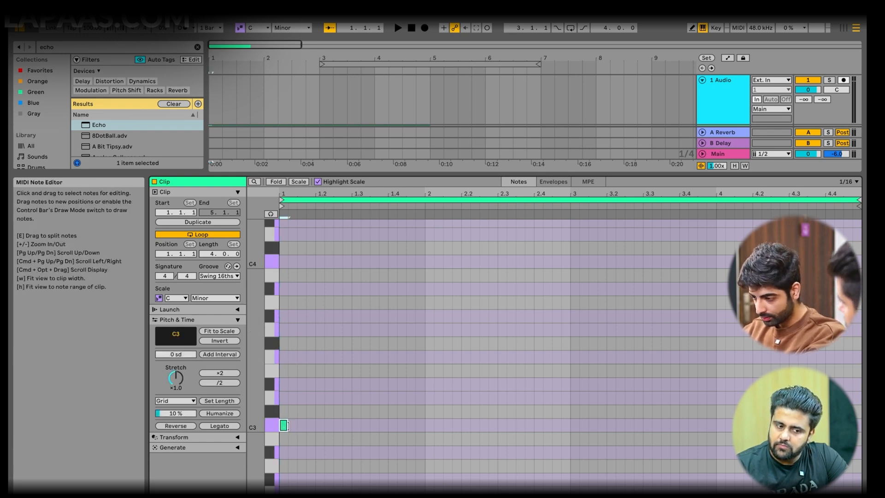
drag(287, 426, 421, 428)
key(space)
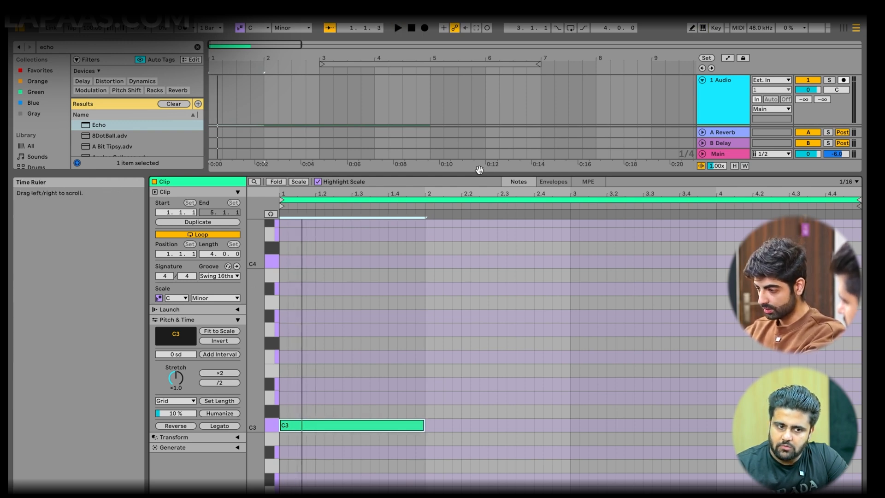
drag(481, 174, 480, 227)
key(space)
key(space)
key(space)
key(space)
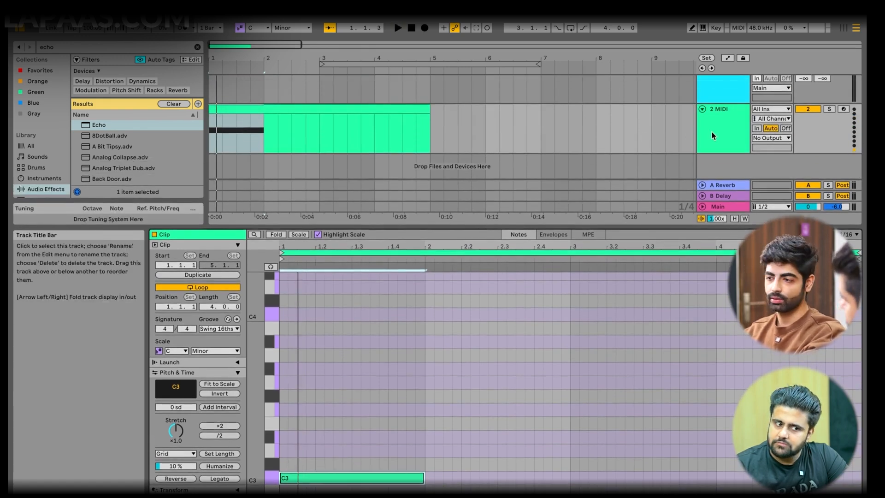
Step: Search the instruments for "grand" and load Grand Piano.adg onto the MIDI track
click(99, 46)
text(grand)
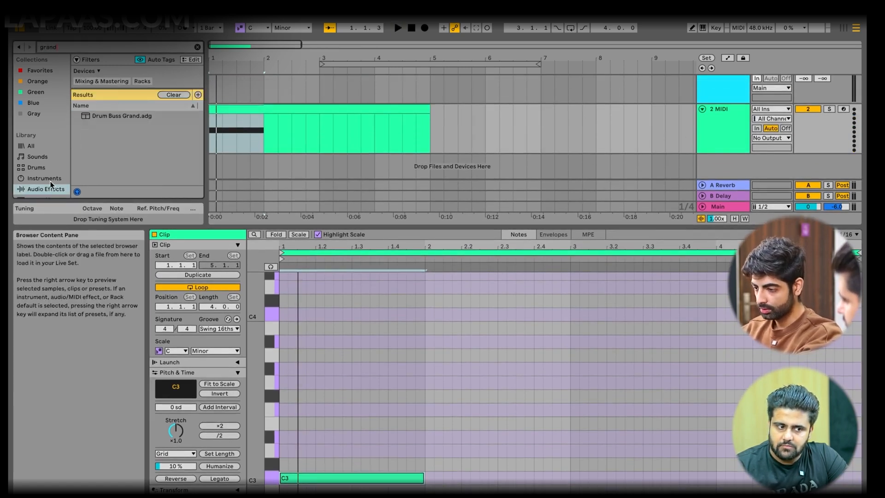
scroll(52, 185, down, 3)
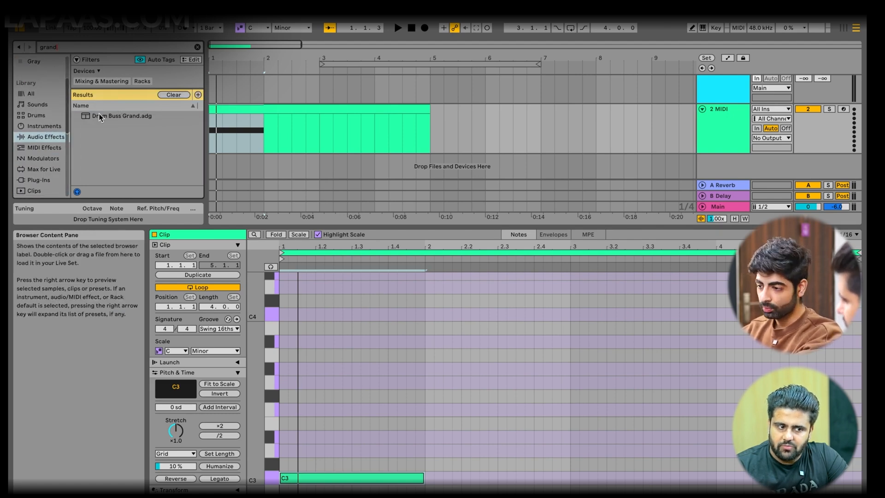
click(55, 129)
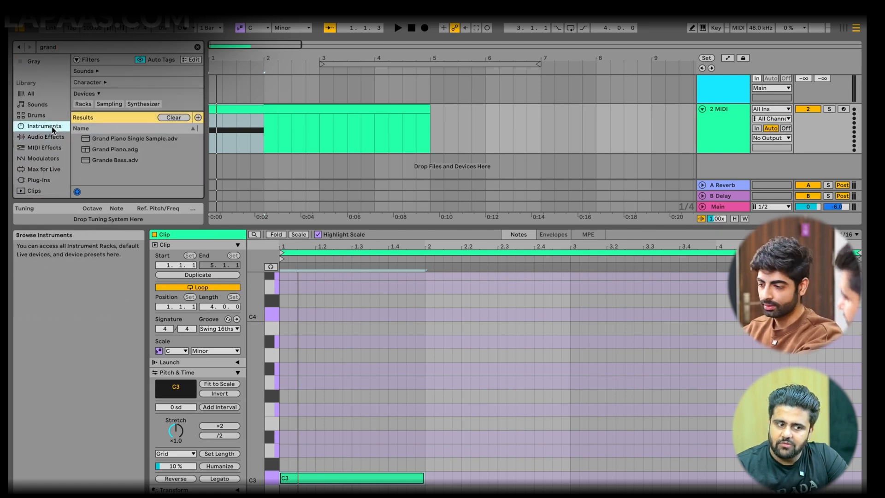
click(111, 152)
drag(111, 151, 254, 140)
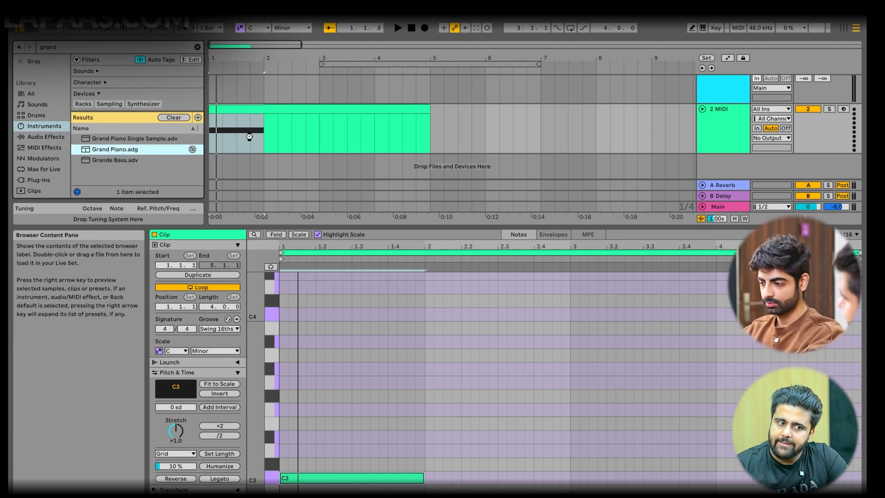
Step: Play back the C3 note through the Grand Piano instrument
key(space)
key(space)
key(space)
key(space)
Step: Reopen the Grand Piano track's MIDI clip in the note editor and play the C3 note from the clip start
click(267, 168)
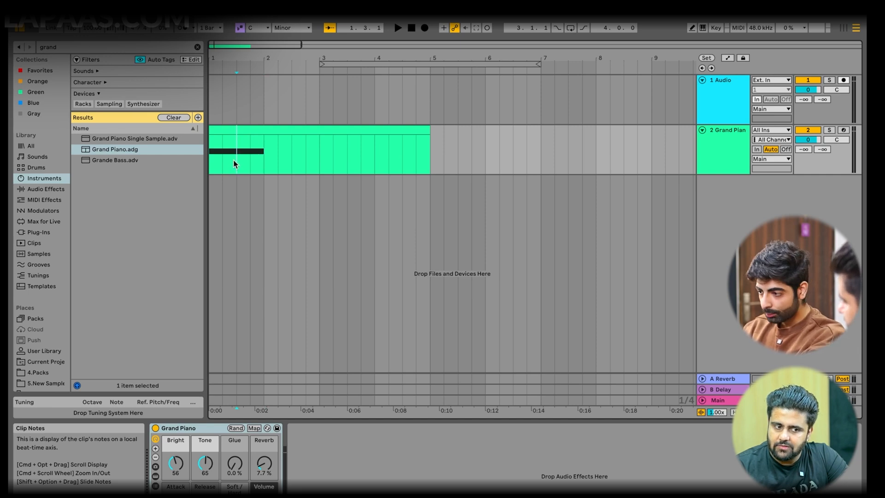
double_click(265, 133)
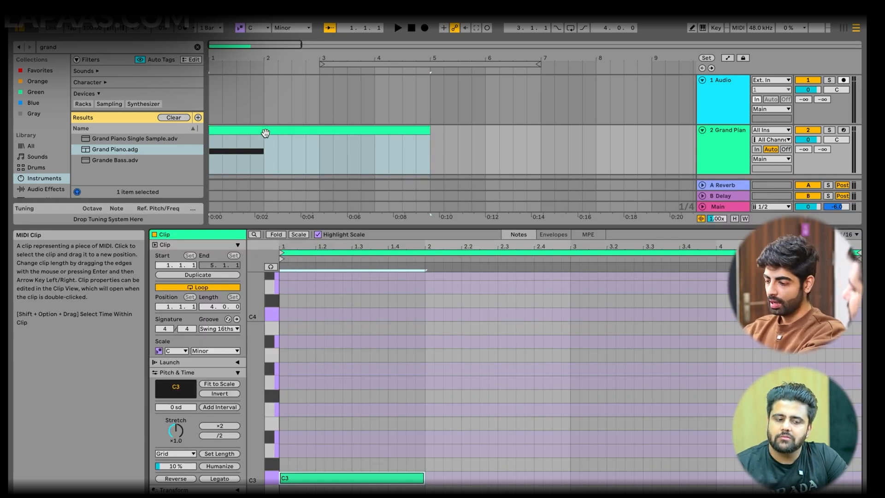
scroll(374, 379, down, 4)
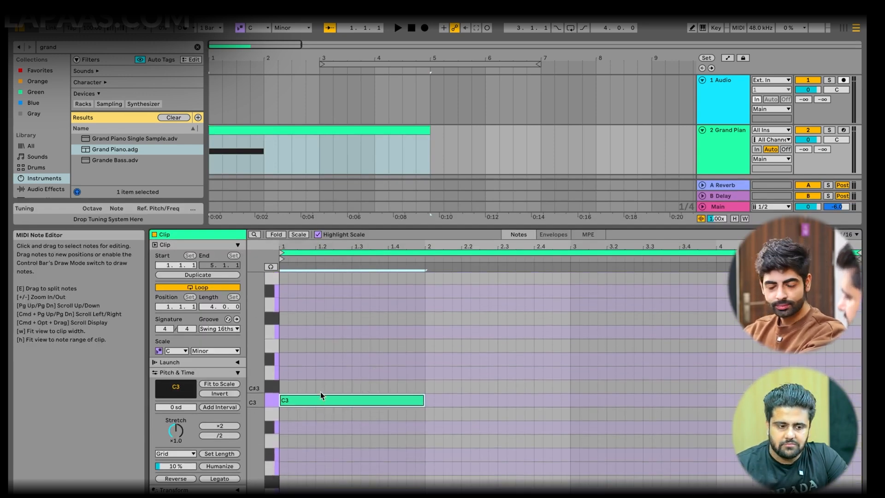
key(space)
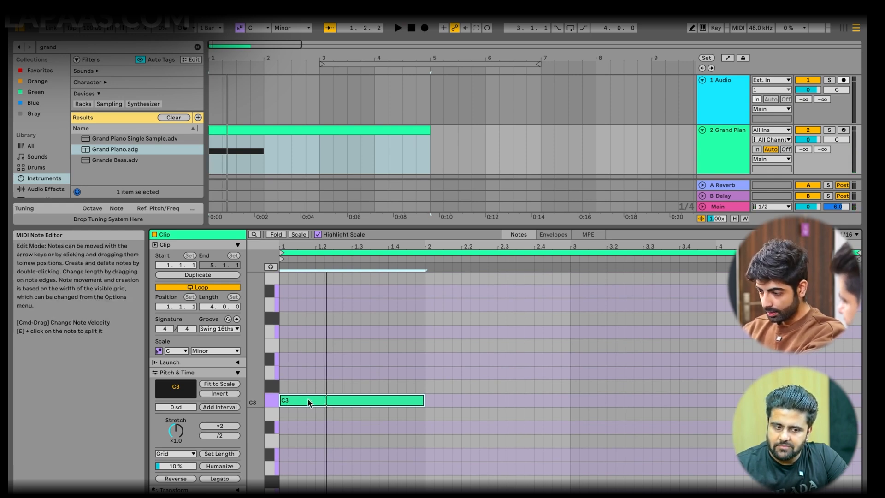
Step: Add a one-bar C#3 note above C3, move it through D3 and place it on Eb3
drag(256, 399, 310, 388)
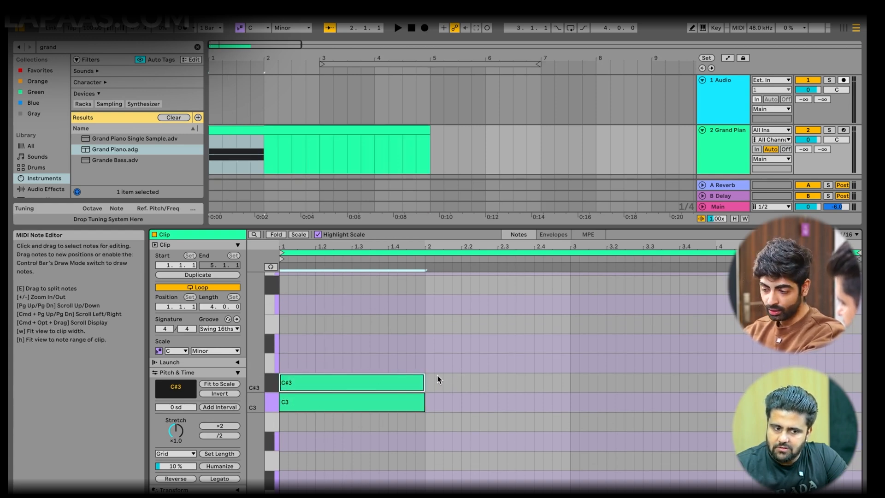
drag(401, 385, 398, 364)
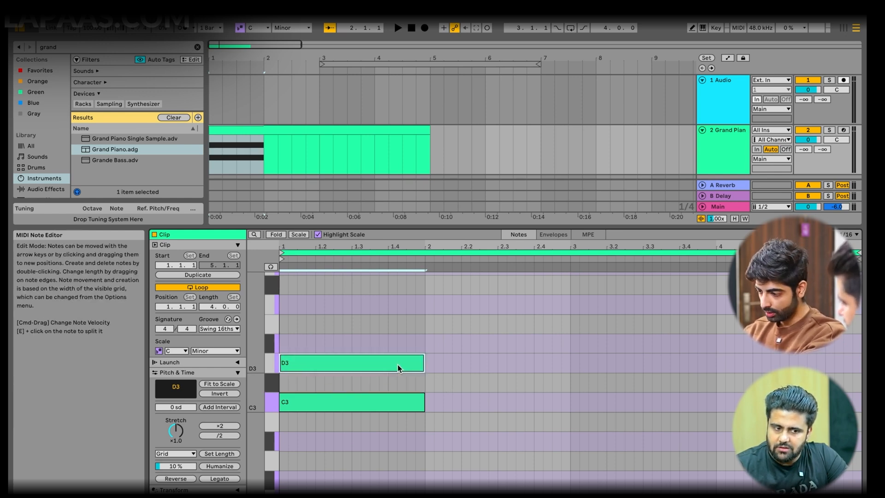
click(406, 407)
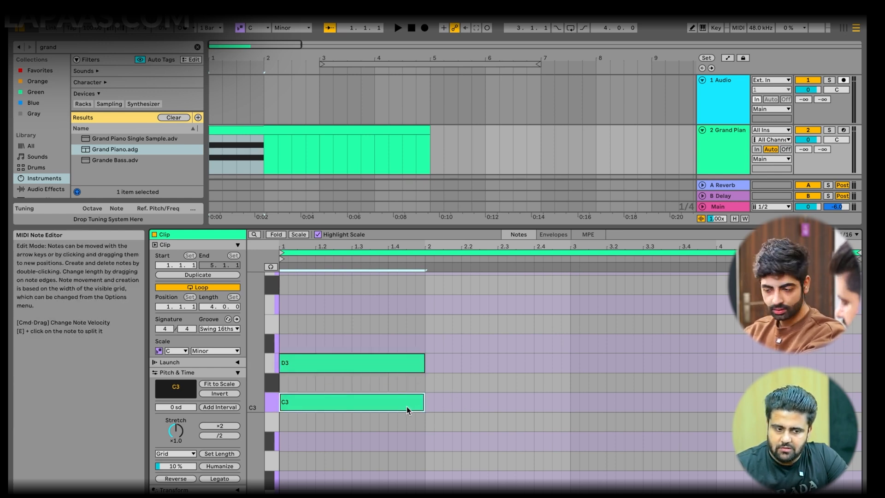
click(412, 367)
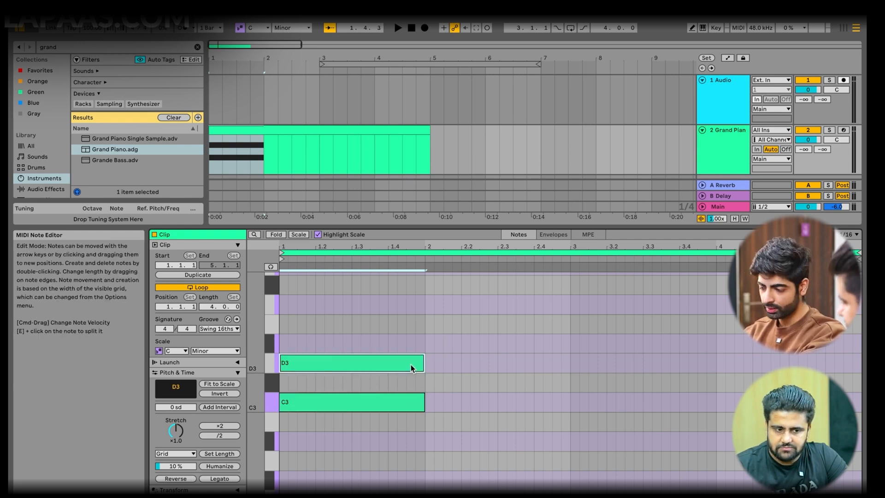
drag(393, 362, 391, 346)
Step: Add a one-bar G3 note above Eb3 and play back the three-note C minor chord
scroll(391, 346, down, 1)
scroll(391, 346, up, 3)
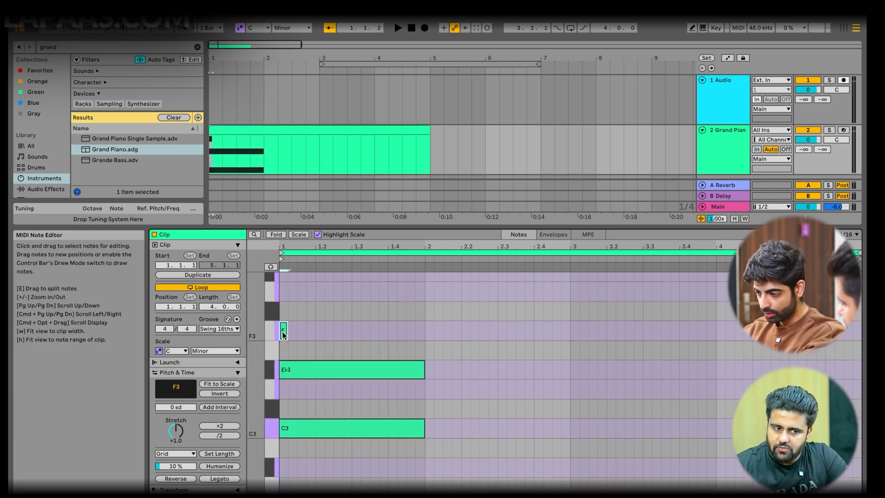
drag(282, 332, 402, 292)
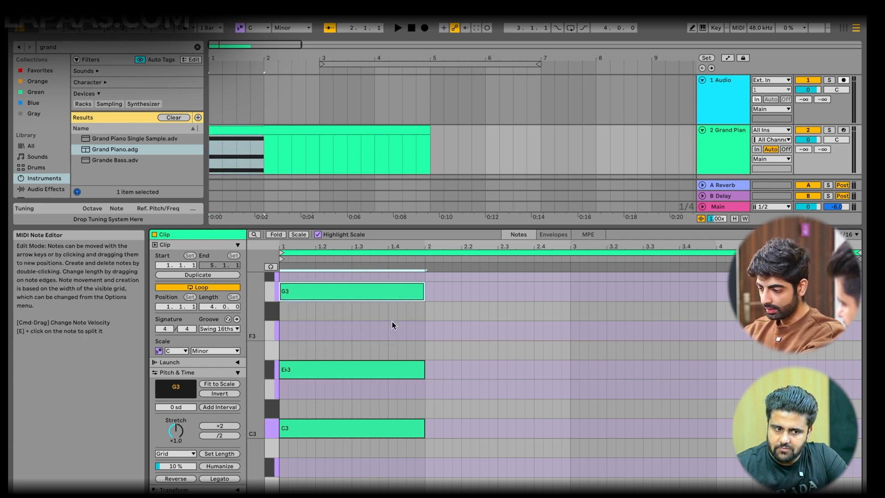
drag(365, 457, 365, 184)
key(space)
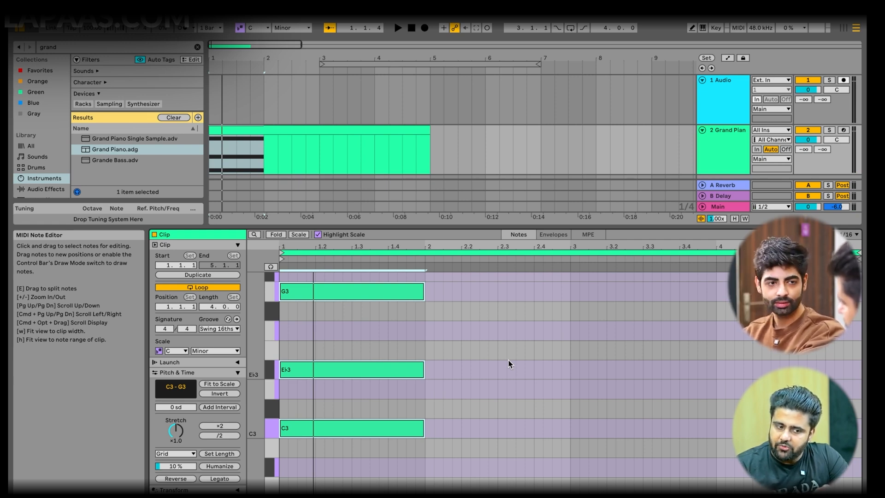
Step: Place one-beat C3 and D3 notes at the start of bar 2 and delete both again
click(362, 409)
click(362, 424)
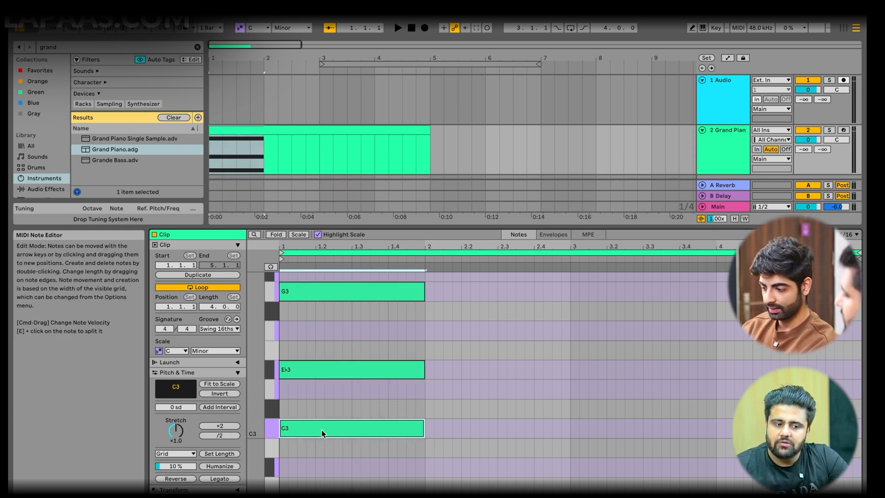
double_click(432, 430)
drag(431, 429, 461, 428)
double_click(431, 390)
drag(438, 390, 461, 390)
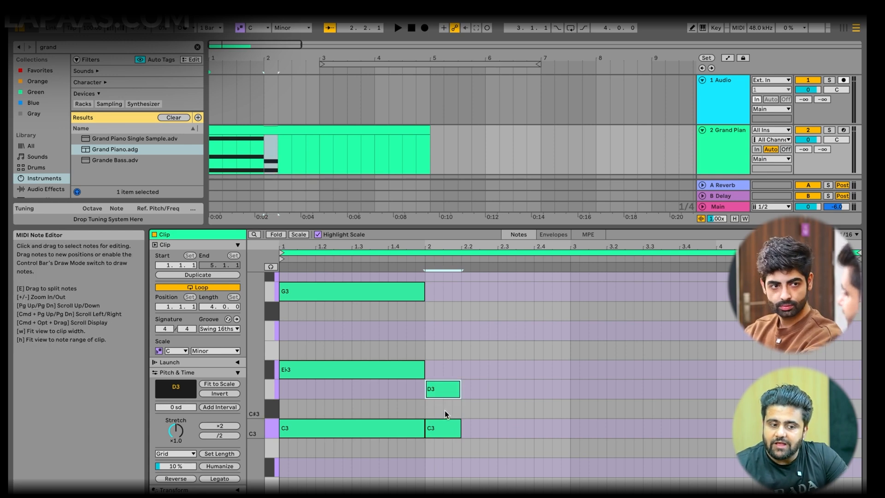
double_click(447, 392)
double_click(446, 424)
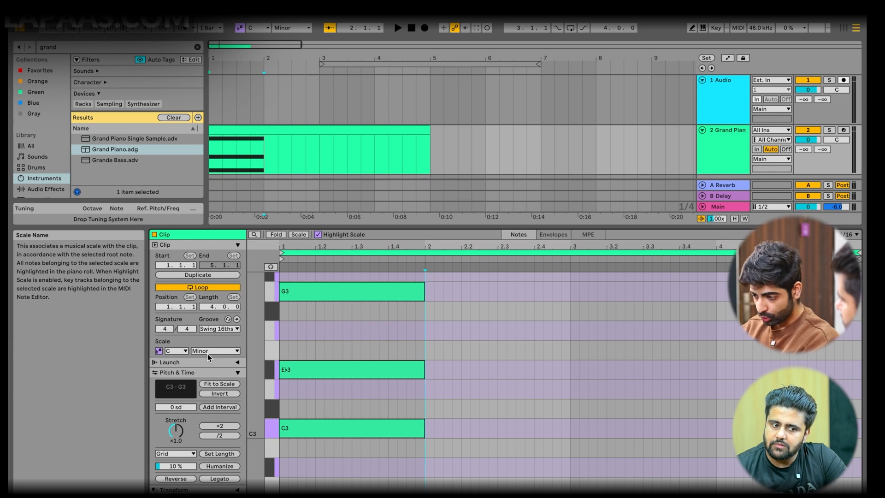
Step: Select the C3 note and all three notes of the C minor chord in bar 1
click(327, 433)
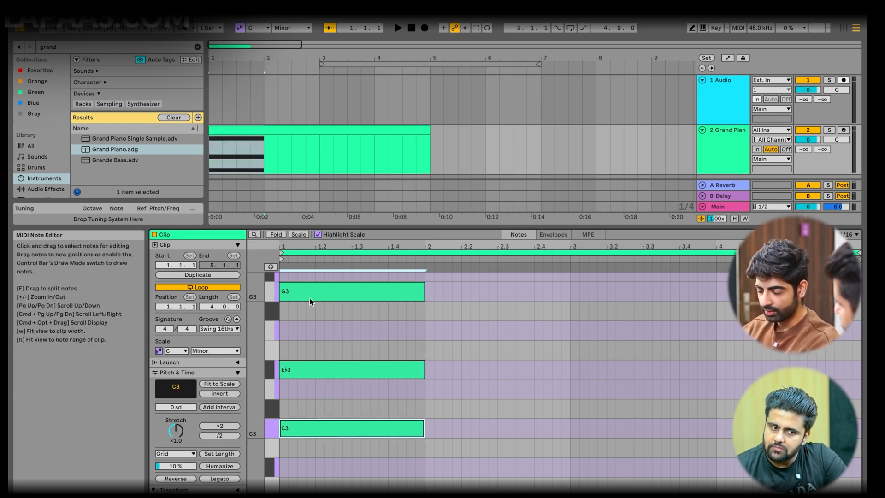
drag(344, 457, 344, 367)
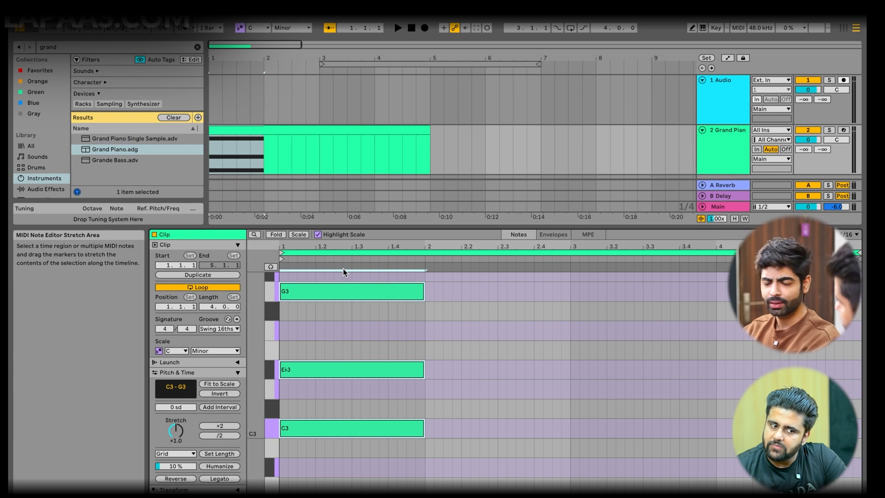
scroll(485, 405, down, 3)
scroll(485, 405, down, 1)
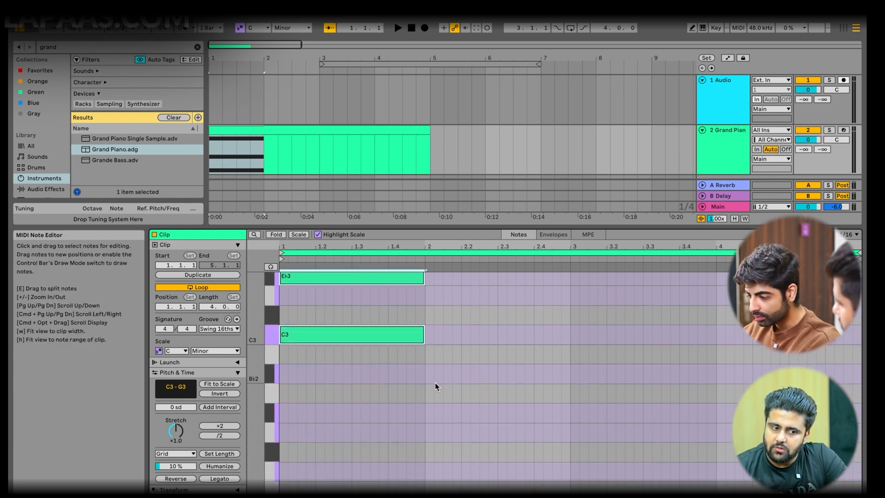
Step: Write a one-bar G minor chord in bar 2 using the notes G2, Bb2 and D3
double_click(430, 378)
drag(434, 374, 540, 444)
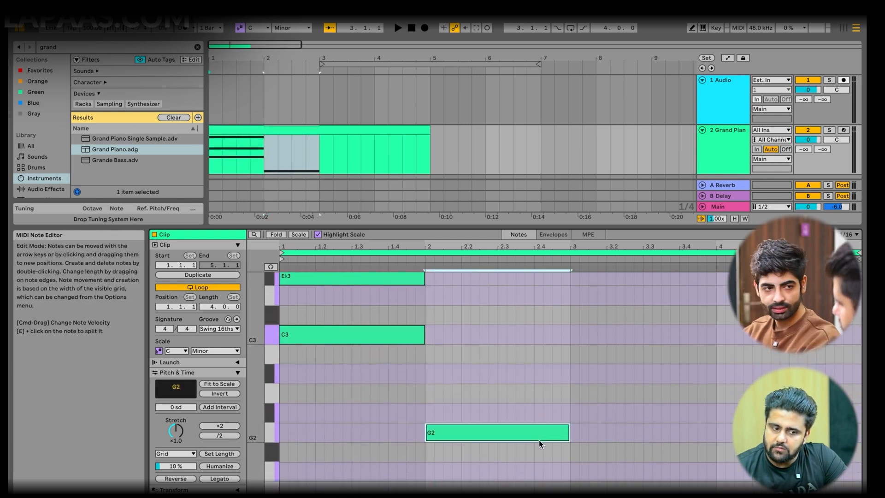
scroll(539, 439, up, 1)
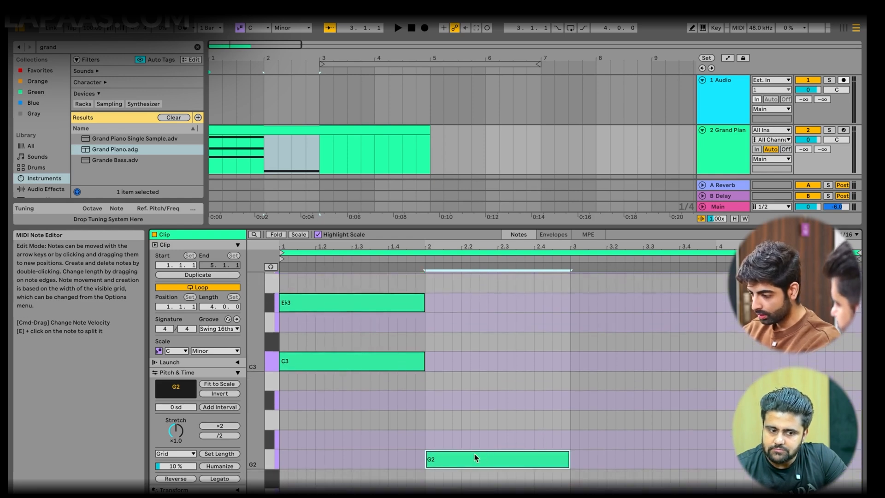
double_click(429, 400)
drag(432, 400, 570, 401)
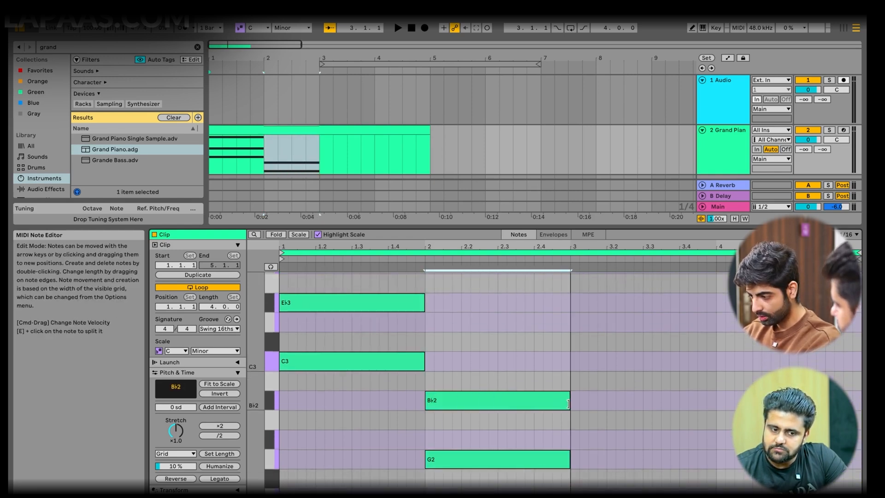
double_click(431, 323)
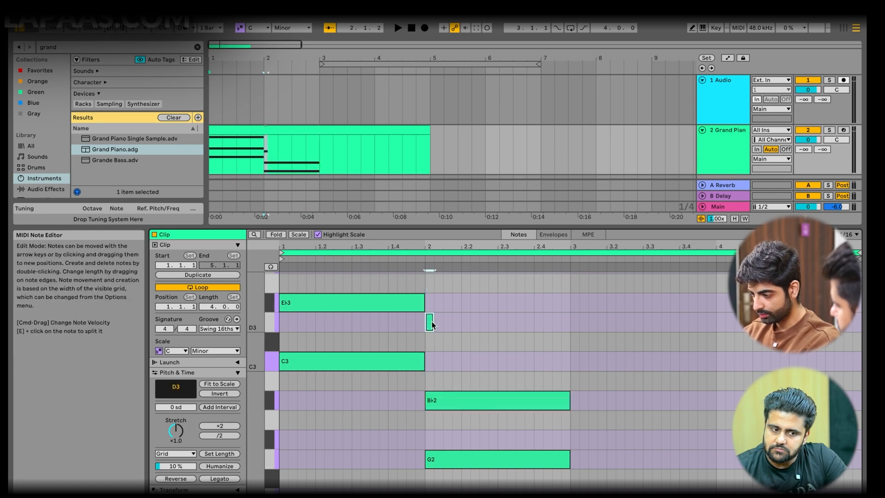
drag(432, 322, 570, 322)
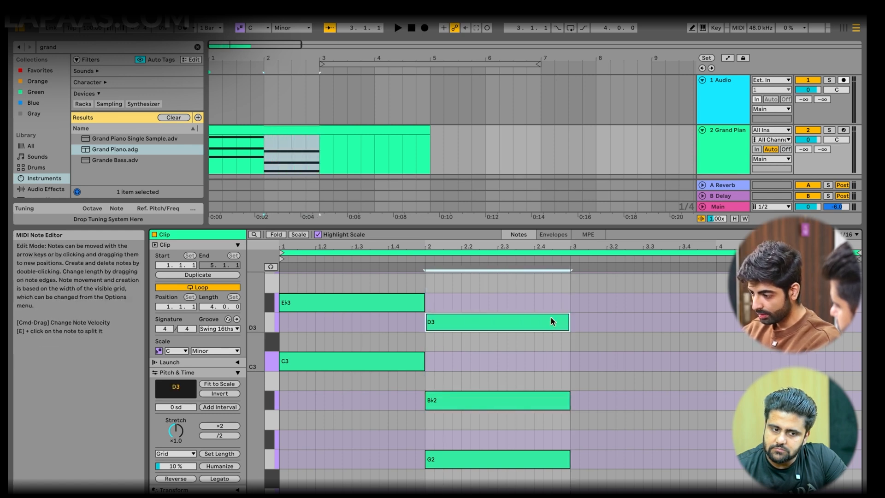
Step: Select the three notes of the G minor chord in bar 2
mouse_move(508, 341)
mouse_down()
mouse_move(493, 481)
mouse_move(466, 299)
mouse_up()
click(451, 483)
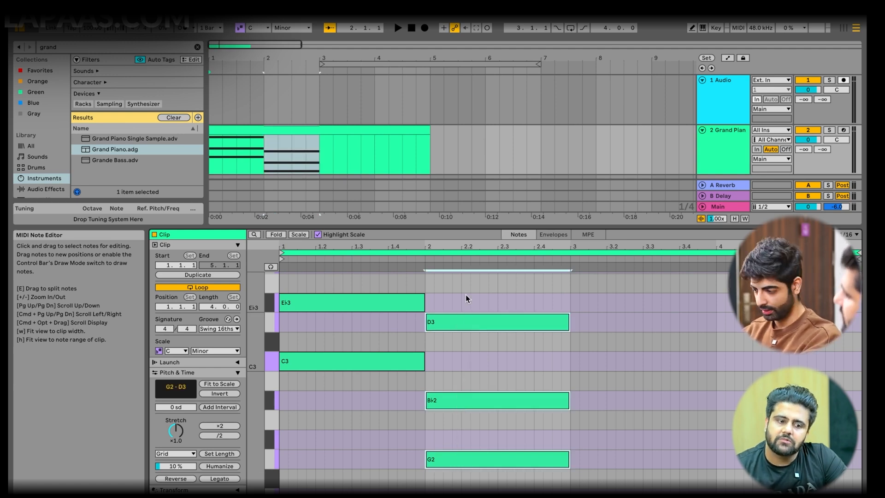
scroll(465, 295, up, 3)
scroll(465, 295, down, 5)
click(573, 455)
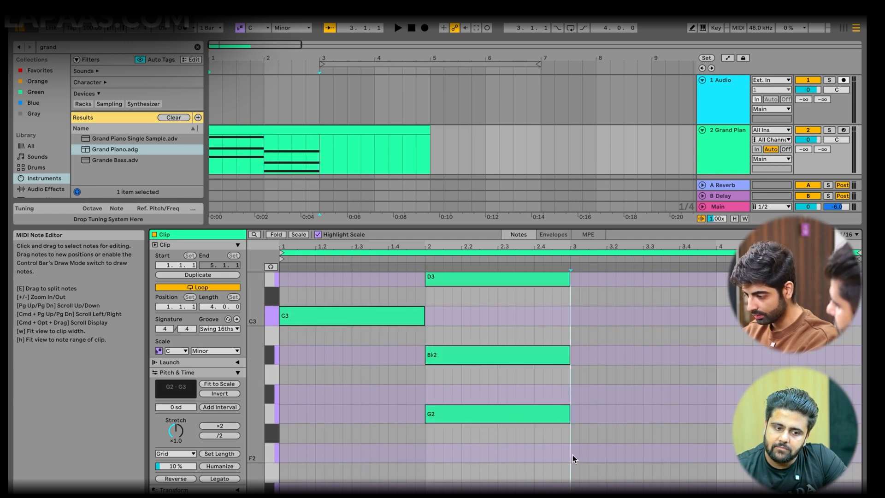
double_click(572, 454)
drag(580, 456, 720, 458)
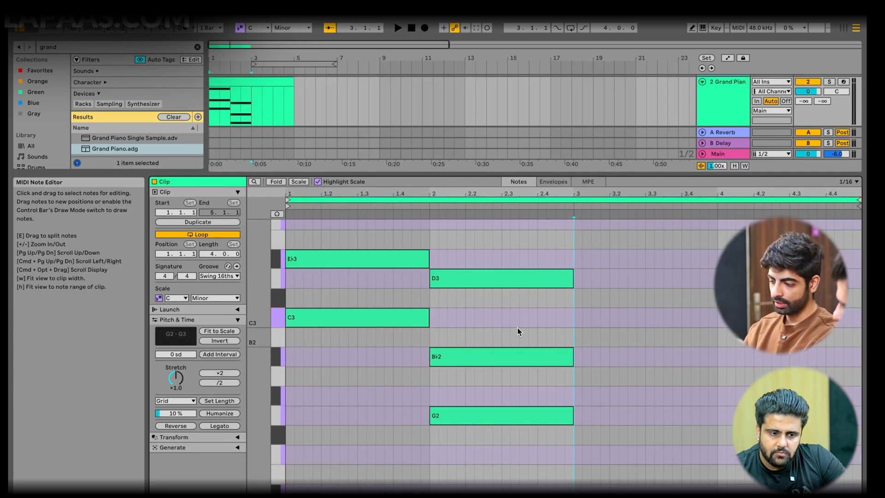
drag(496, 456, 497, 237)
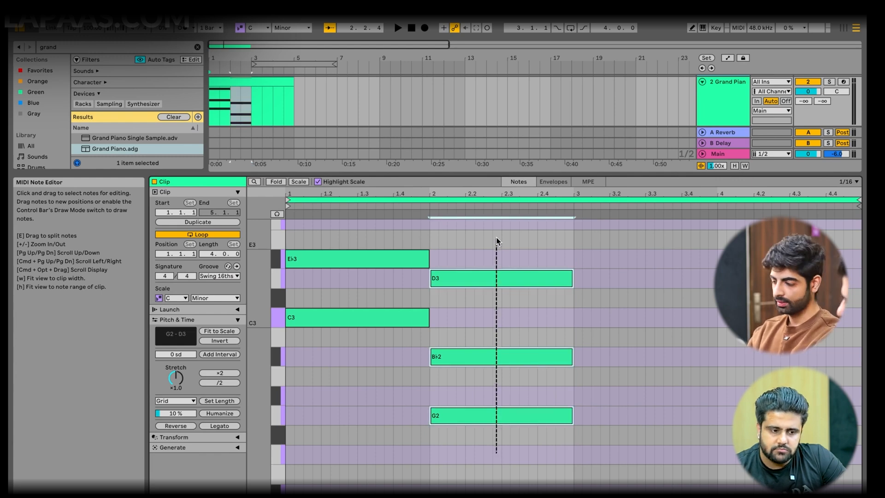
Step: Write a one-bar Eb major chord in bar 3 using Eb2, G2 and Bb2, all ending at bar 4
scroll(593, 386, down, 3)
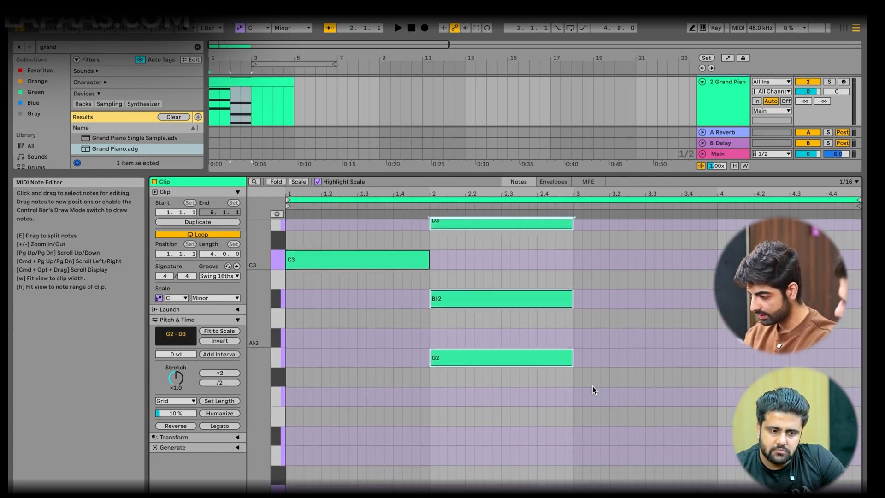
double_click(576, 430)
drag(583, 430, 716, 431)
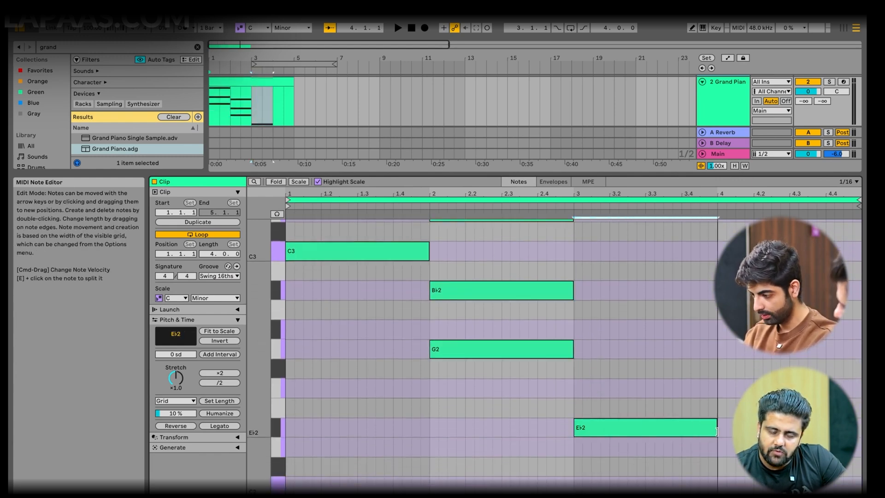
click(577, 388)
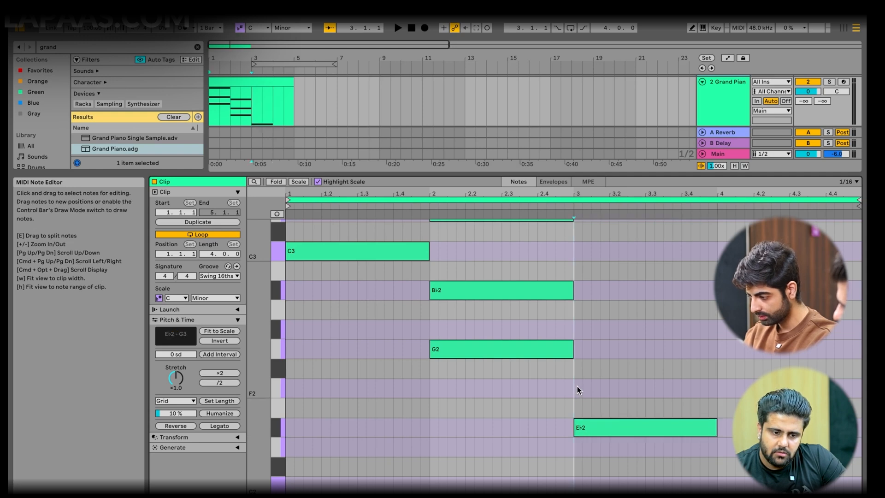
double_click(580, 350)
drag(582, 350, 725, 349)
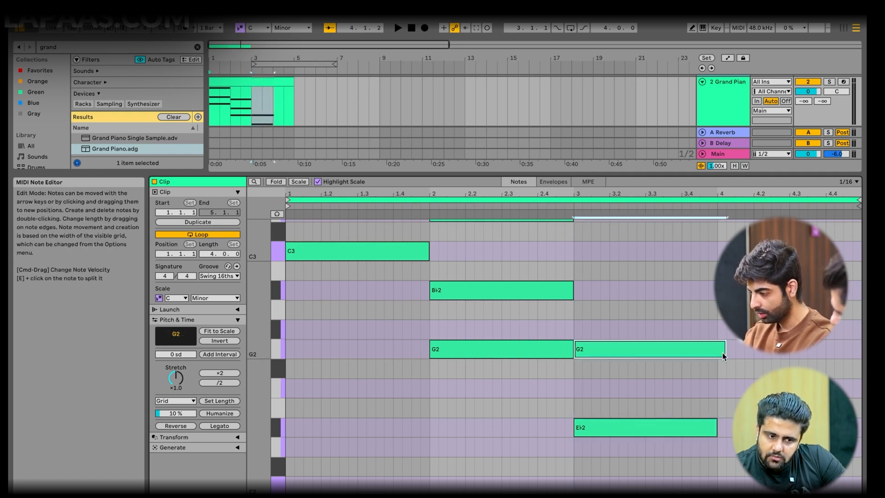
double_click(580, 291)
drag(582, 291, 717, 291)
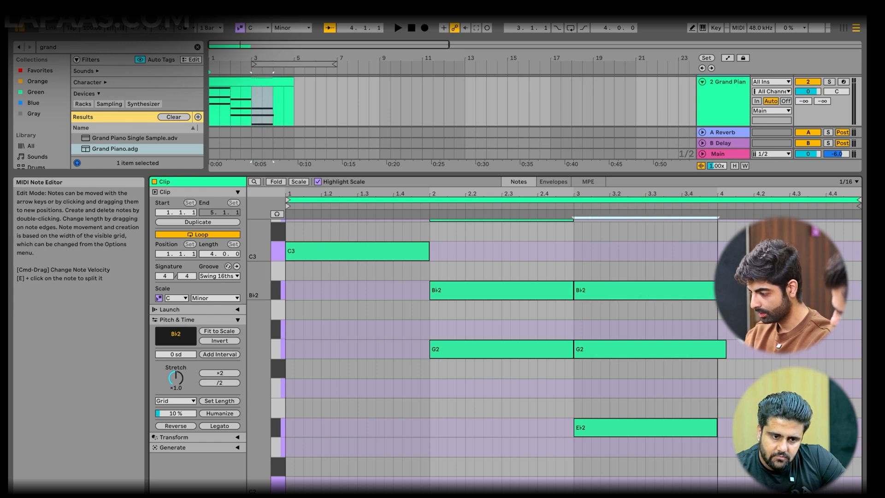
drag(725, 351, 718, 351)
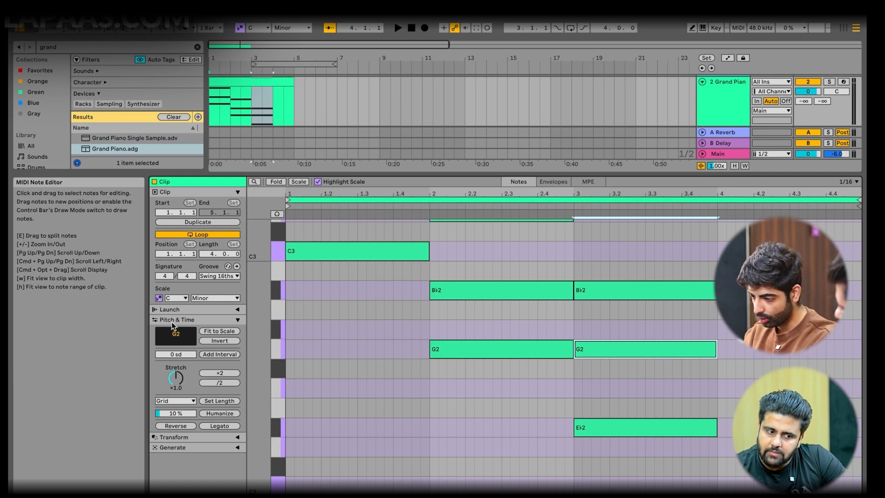
Step: Turn off the clip's scale mode and try spelling accidentals with Sharps before restoring Sharps and Flats
click(160, 298)
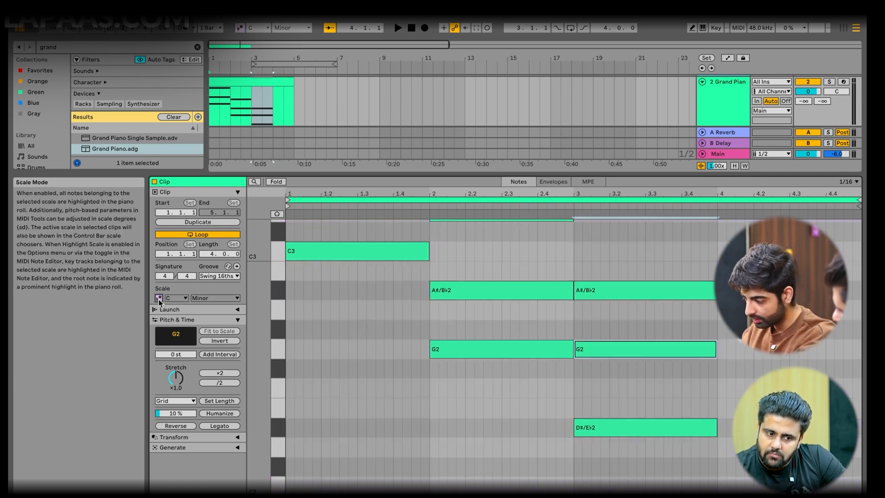
click(580, 431)
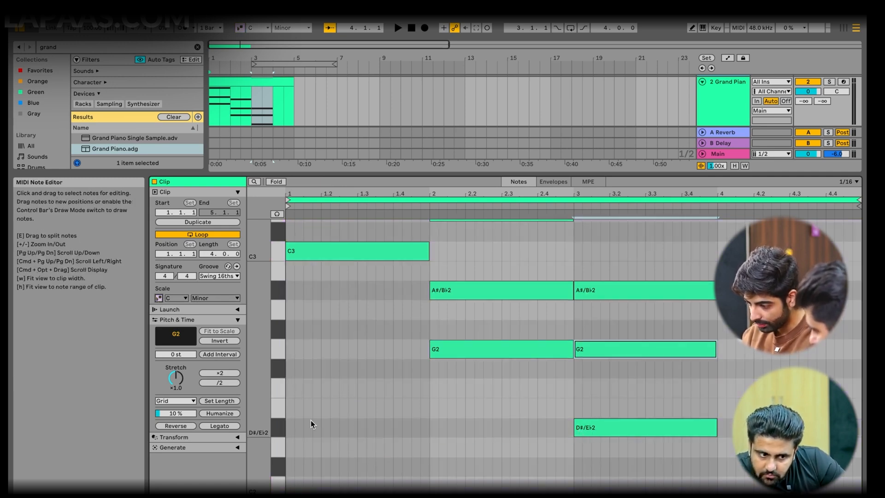
right_click(285, 427)
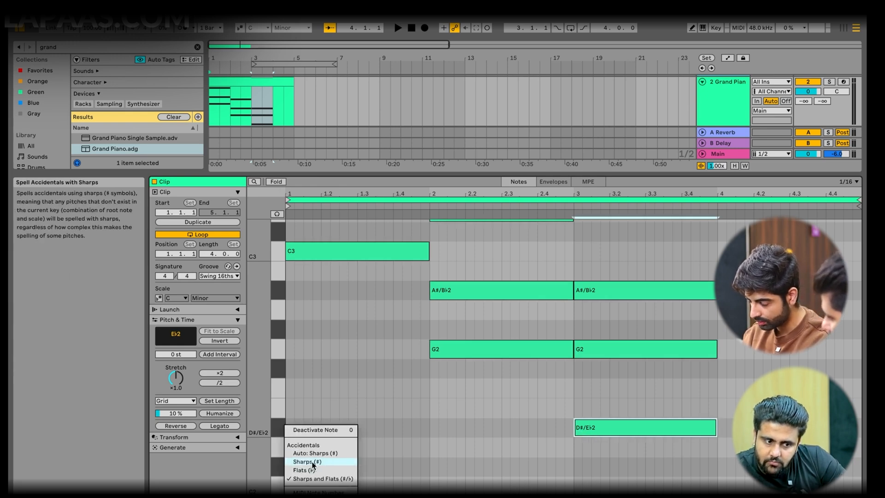
click(306, 462)
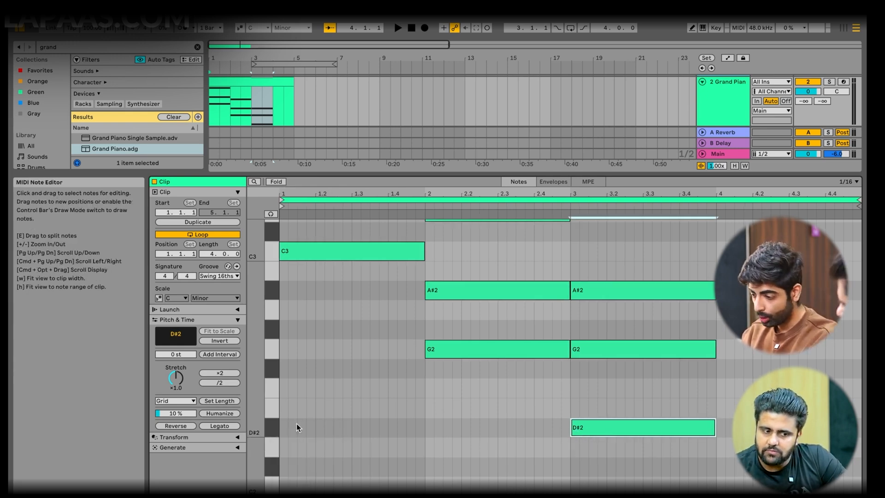
right_click(272, 430)
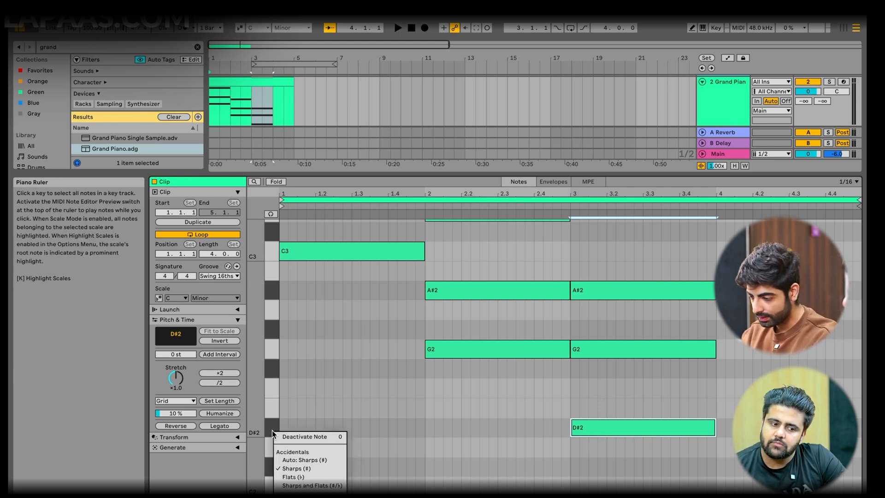
click(325, 486)
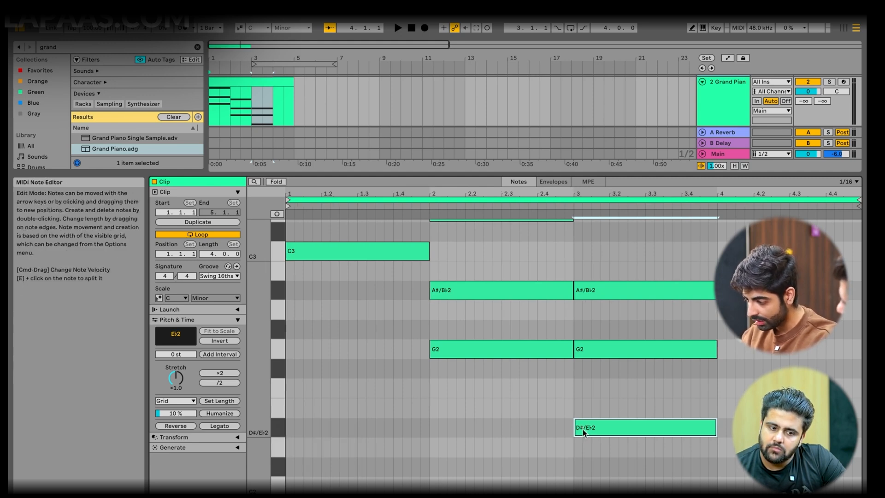
Step: Place short example notes on D2, D#/Eb2 and E2 in bar 1, with two of them on D#/Eb2
click(306, 447)
double_click(328, 445)
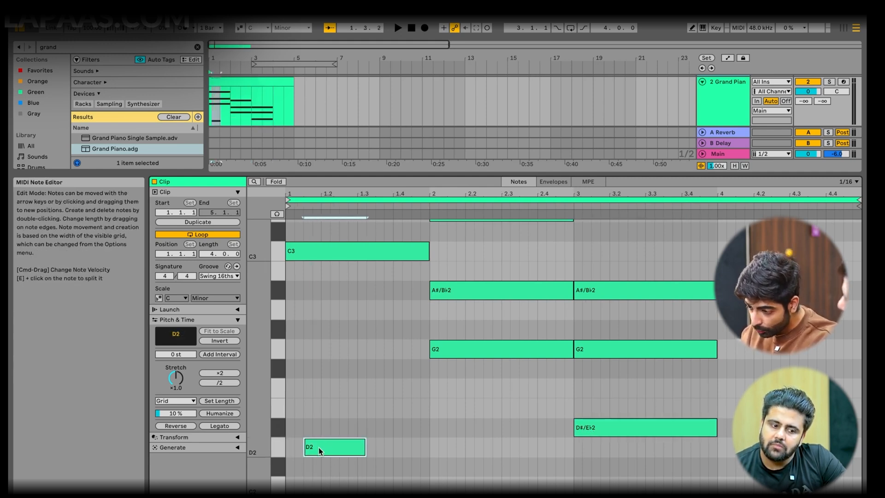
double_click(291, 428)
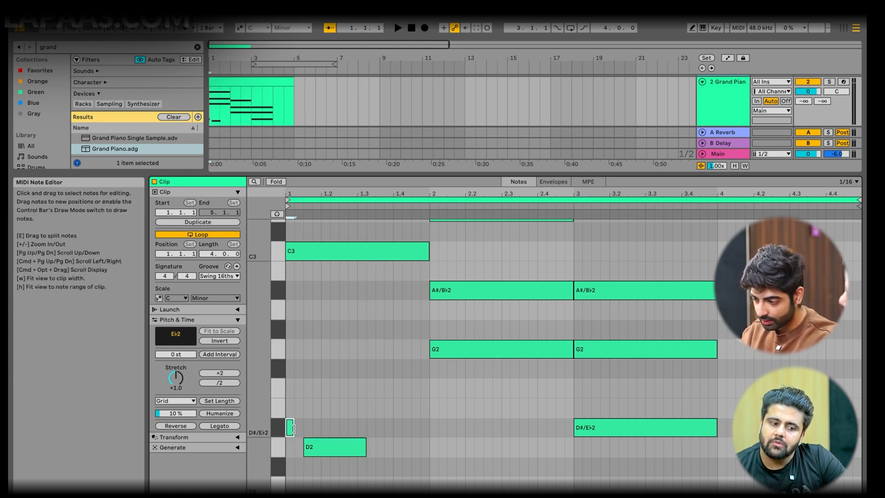
drag(293, 430, 337, 431)
double_click(369, 408)
drag(377, 408, 400, 410)
double_click(353, 428)
click(380, 410)
drag(357, 428, 374, 429)
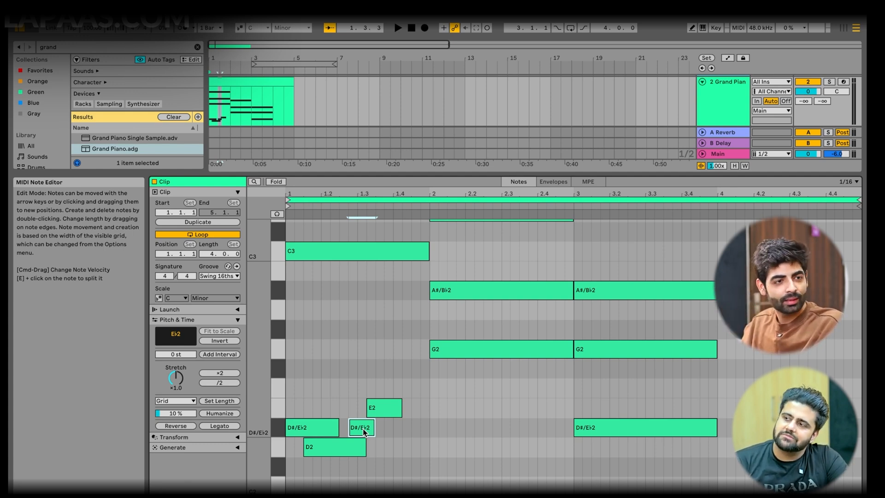
Step: Delete the short D2, D#/Eb2 and E2 example notes from bar 1
click(326, 452)
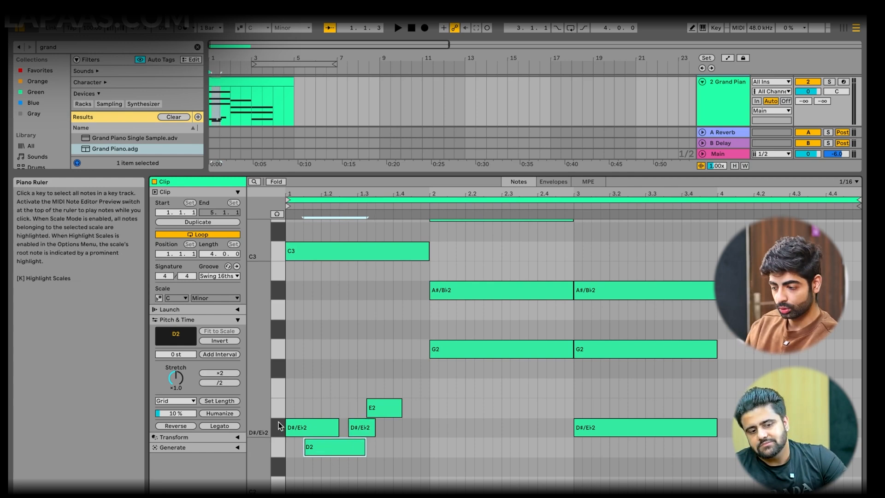
click(380, 408)
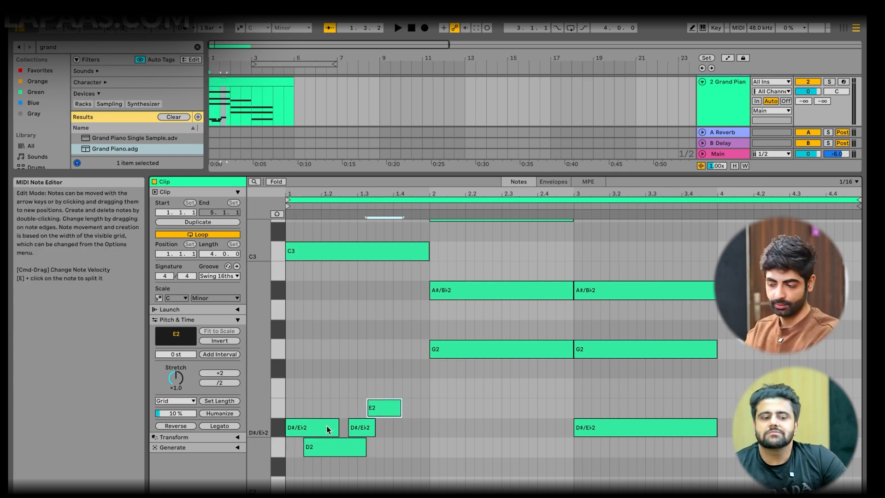
drag(319, 383, 395, 455)
key(Delete)
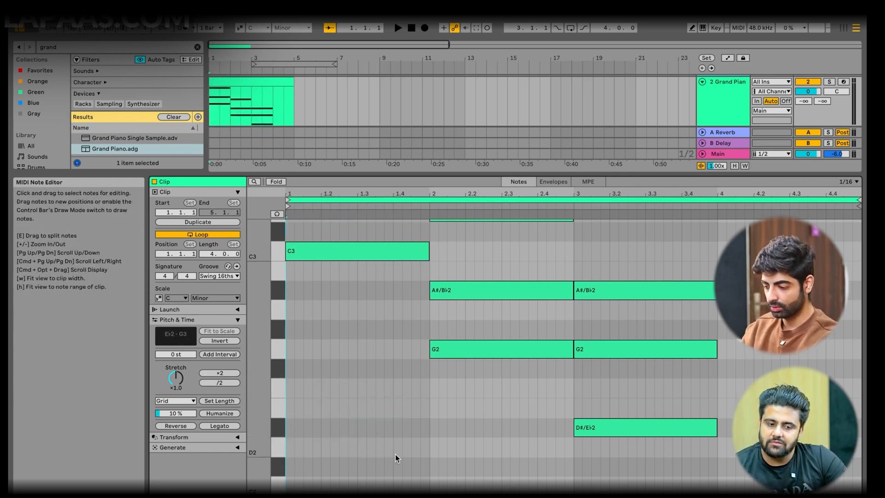
Step: Keep accidentals spelled as Sharps and Flats, and turn the clip's C Minor scale mode back on
right_click(279, 430)
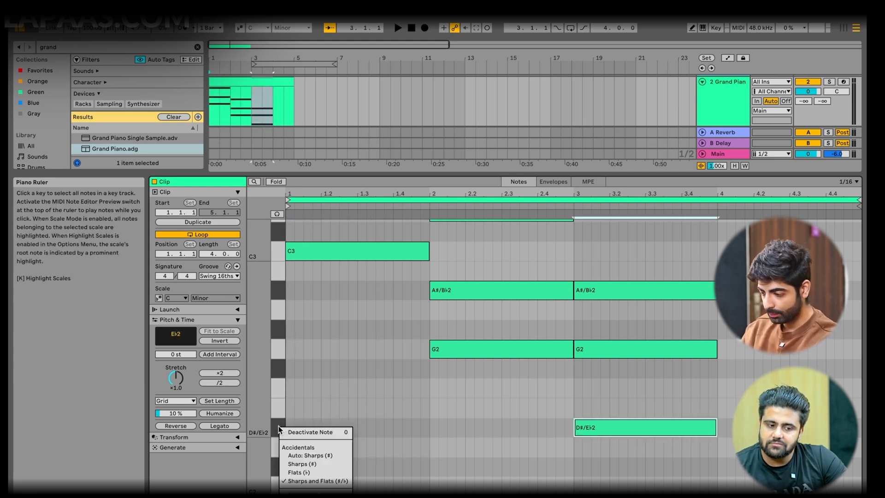
click(335, 481)
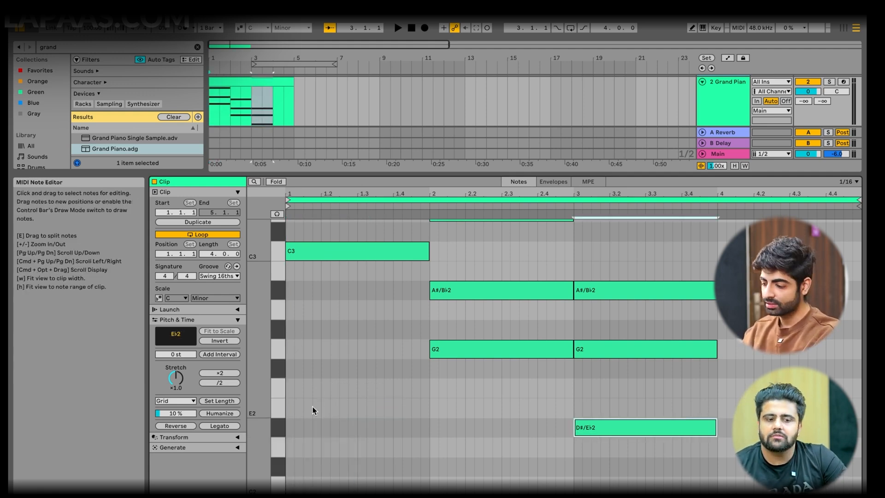
right_click(281, 429)
click(482, 422)
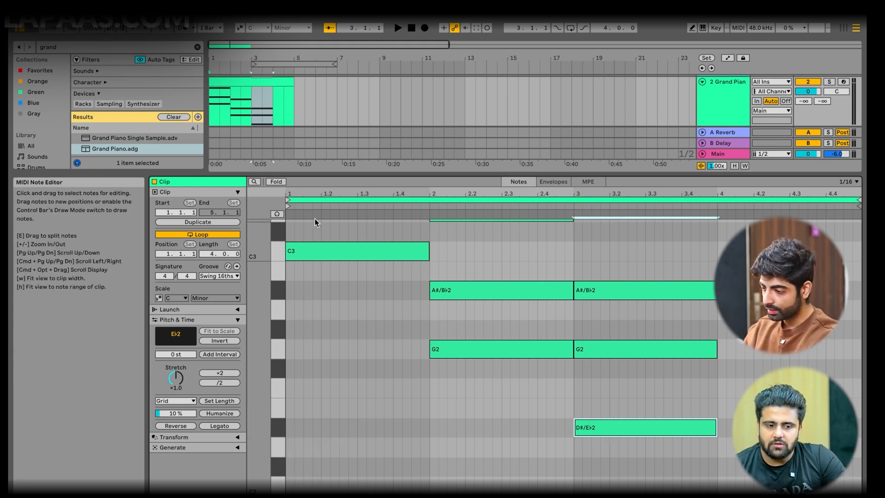
click(159, 298)
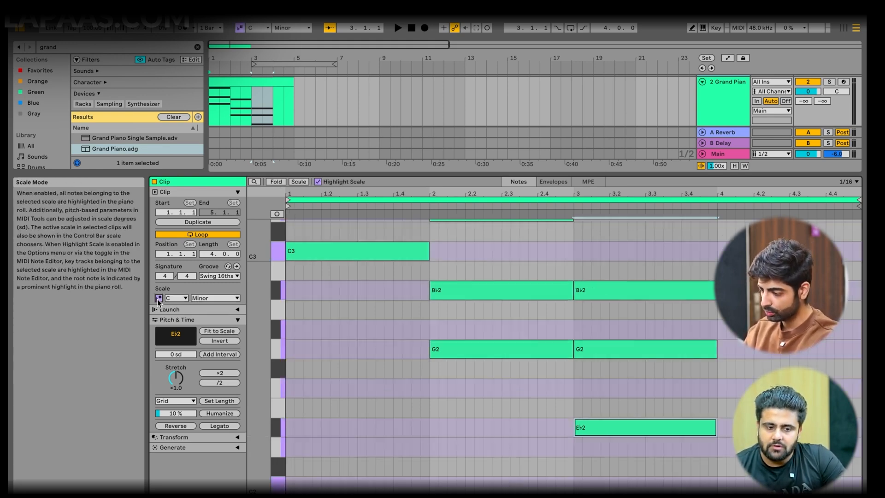
drag(536, 414, 642, 435)
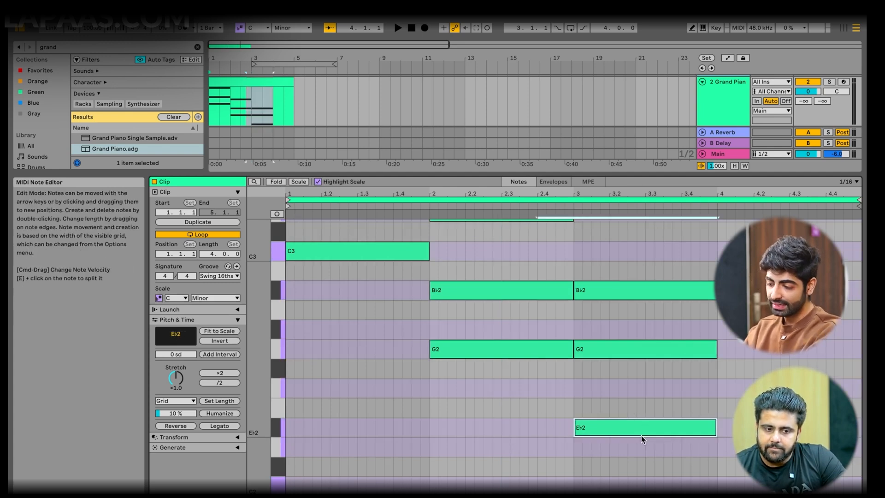
Step: Place an example D2 note at the start of bar 1, stretch it to just past beat 1.3, and delete it
double_click(287, 446)
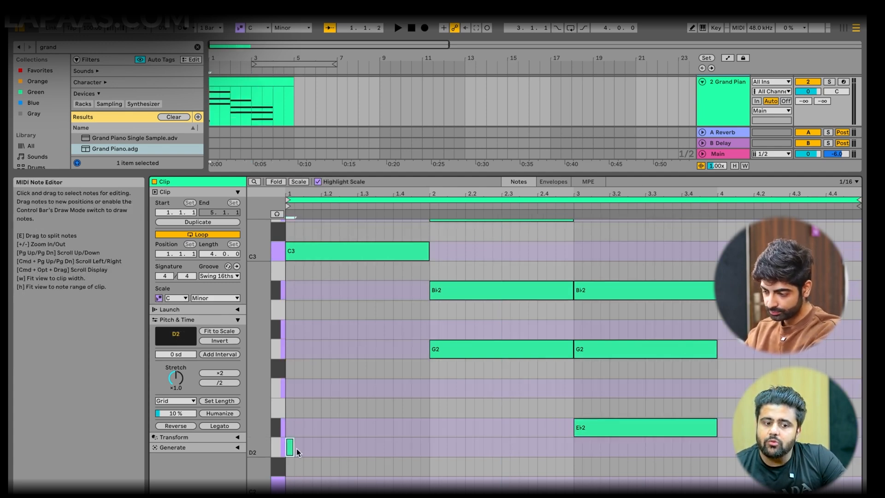
drag(295, 448, 365, 448)
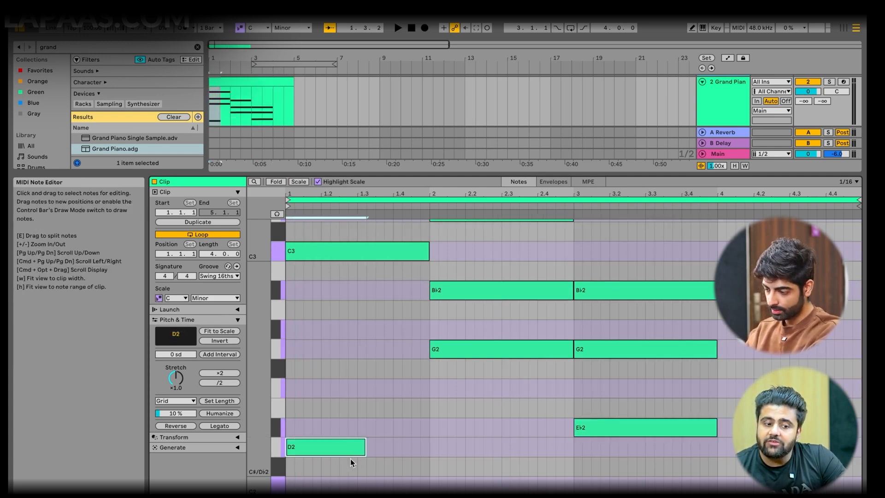
click(604, 431)
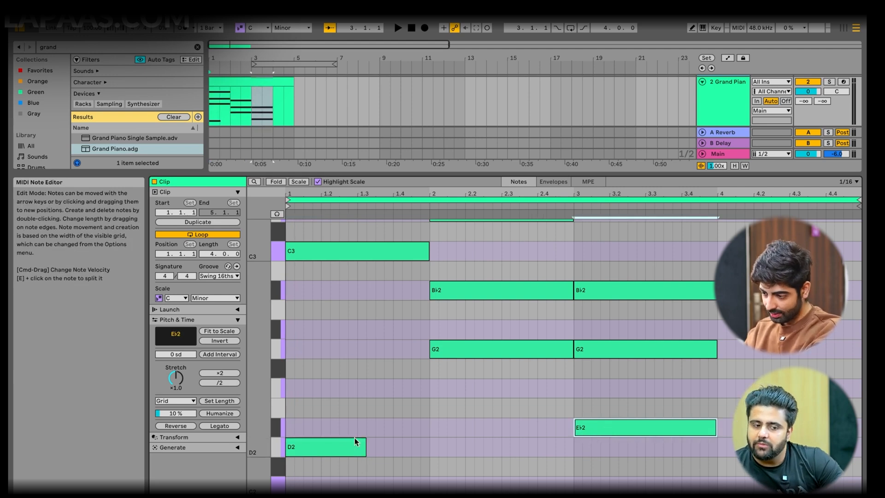
double_click(319, 443)
scroll(319, 443, up, 4)
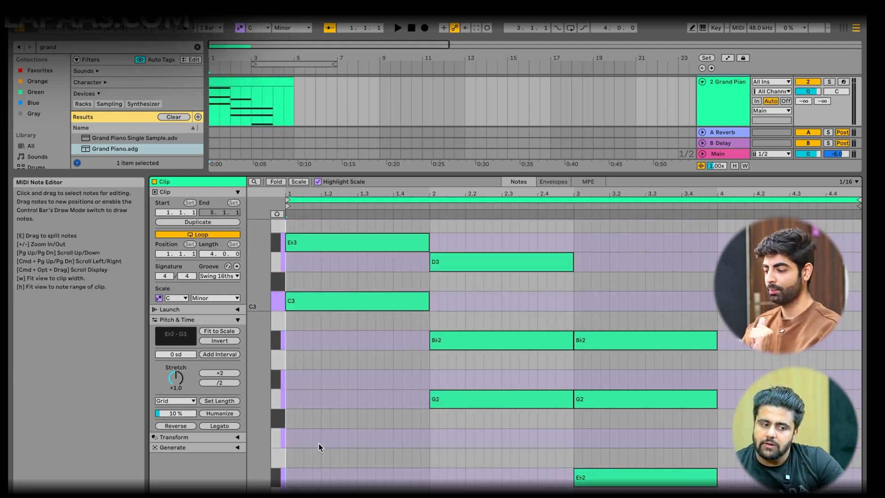
scroll(319, 443, down, 2)
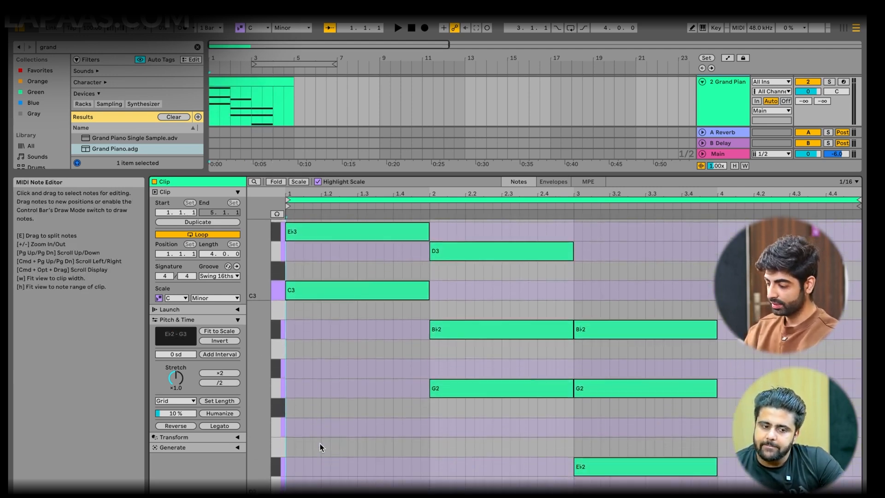
Step: Examine the chord notes by selecting all of bar 3's Eb major chord and all of bar 1's C minor chord
drag(613, 473, 616, 286)
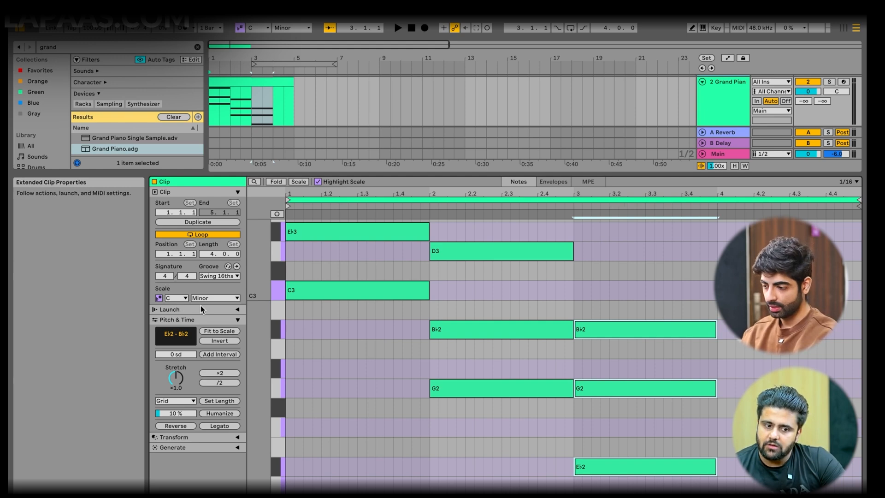
scroll(316, 332, up, 5)
drag(343, 433, 351, 167)
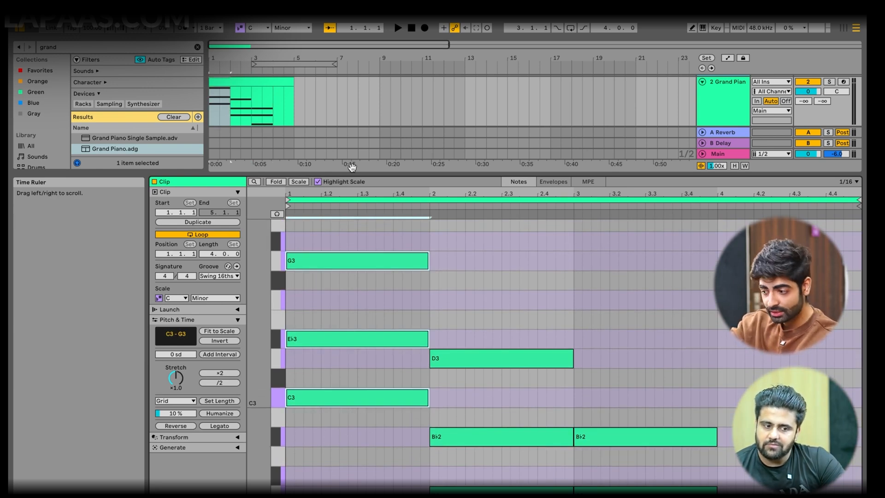
Step: Place short counting notes on C#/Db3, D3, E3, F3 and F#/Gb3 between the C minor chord tones in bar 1
click(334, 398)
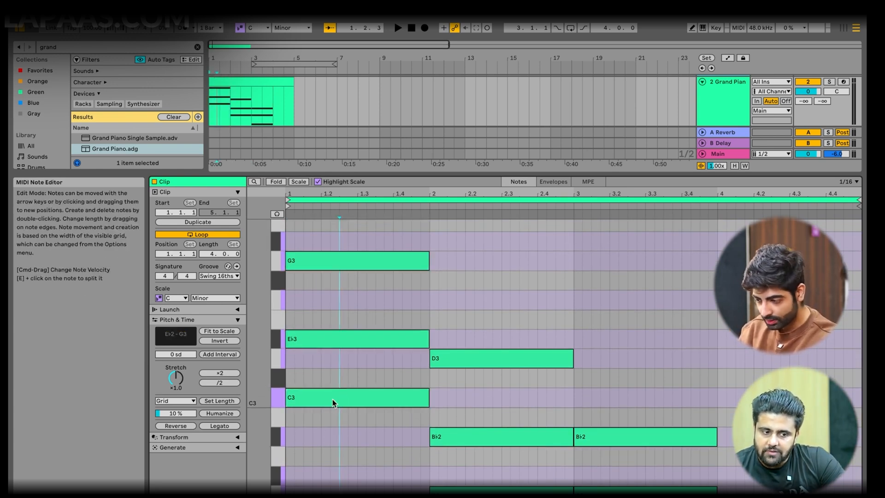
double_click(336, 383)
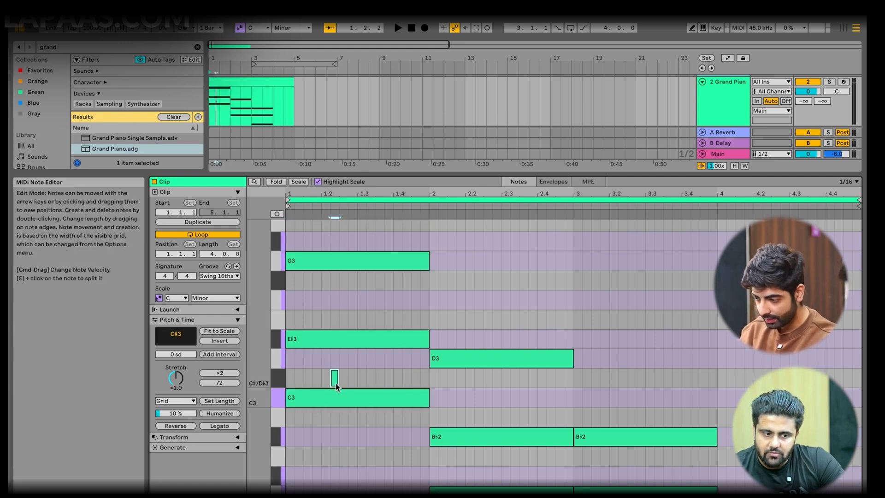
double_click(336, 358)
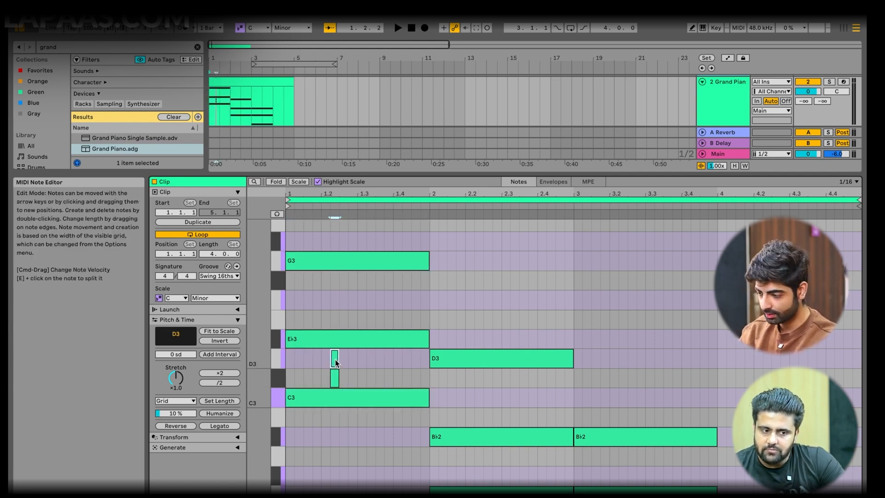
double_click(333, 323)
double_click(335, 300)
double_click(335, 280)
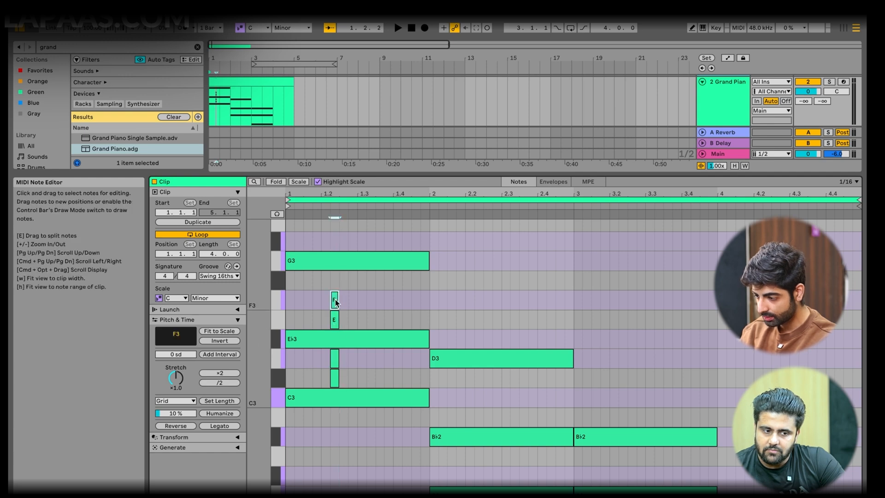
Step: Examine the semitone gaps in bar 1 by selecting the chord tones and the counting notes between them
click(316, 394)
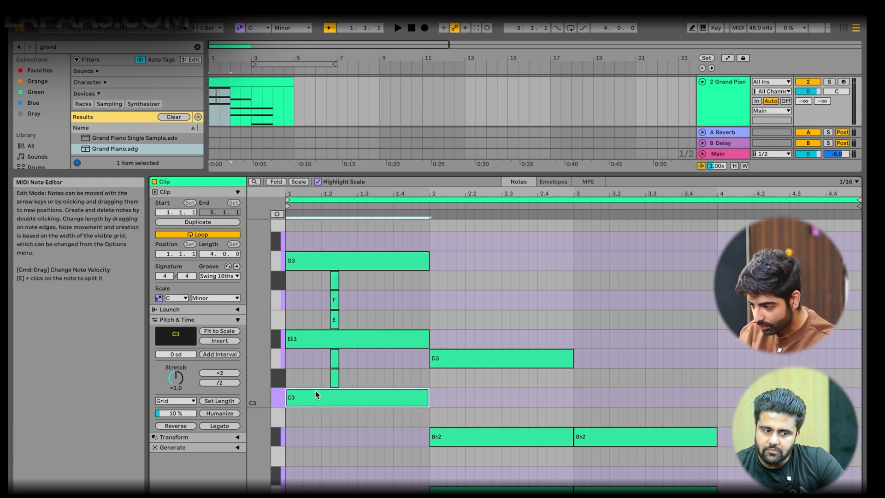
click(309, 340)
drag(313, 359, 357, 377)
click(335, 335)
drag(318, 276, 366, 326)
drag(376, 380, 355, 359)
drag(377, 420, 377, 223)
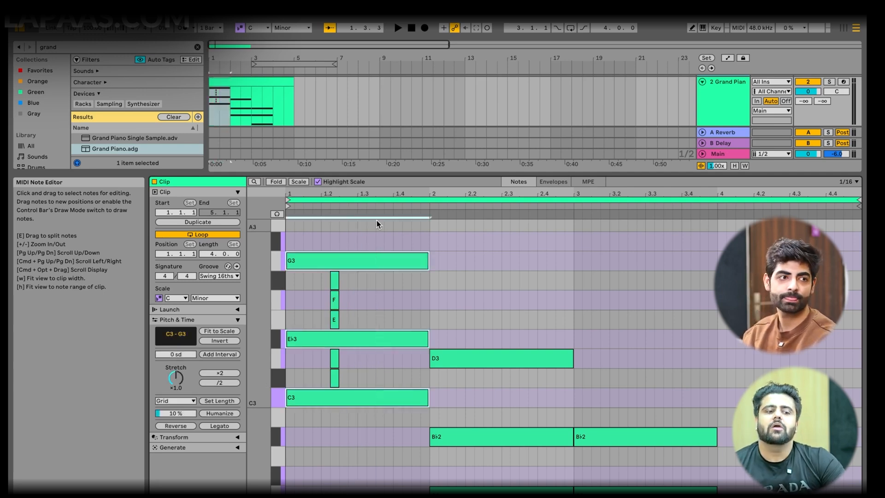
Step: Turn off scale mode and place short counting notes on E2, F2, F#/Gb2, G#/Ab2 and A2 at the start of bar 3
scroll(377, 222, down, 6)
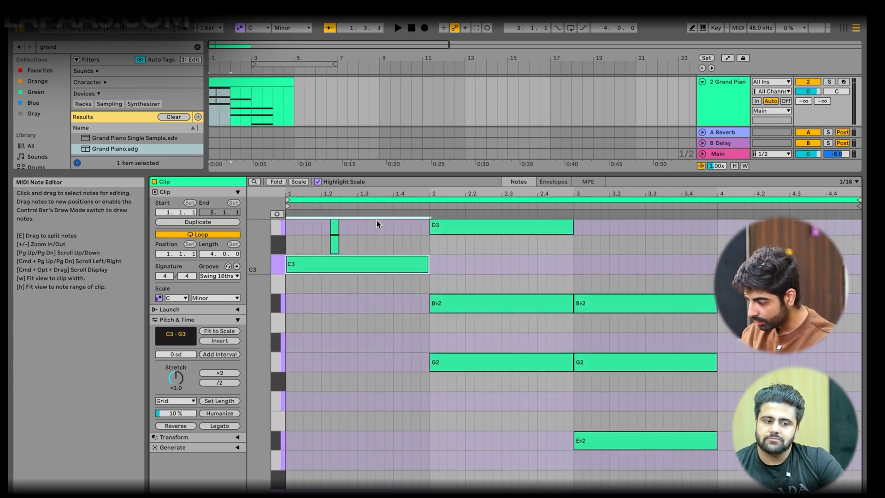
click(591, 441)
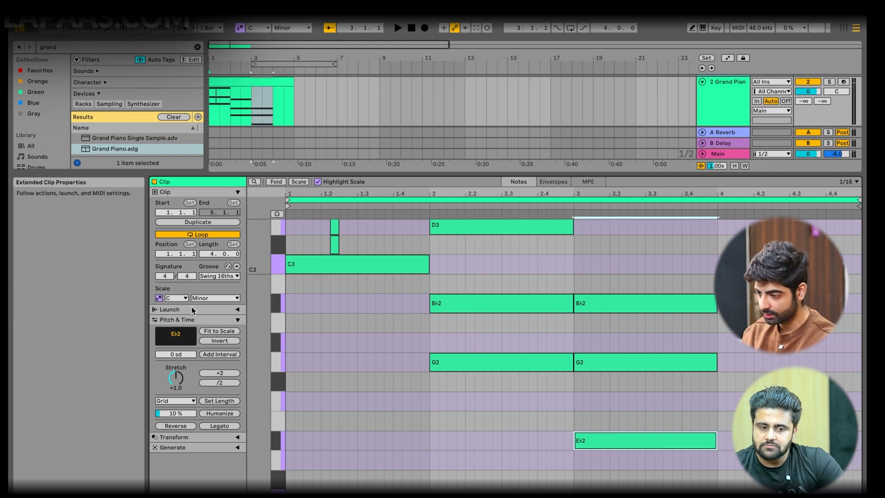
click(159, 299)
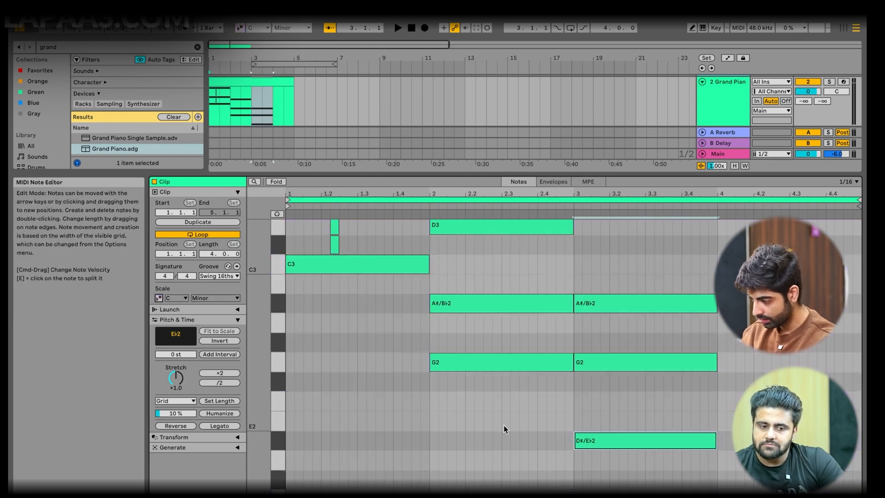
double_click(578, 420)
double_click(580, 396)
double_click(579, 382)
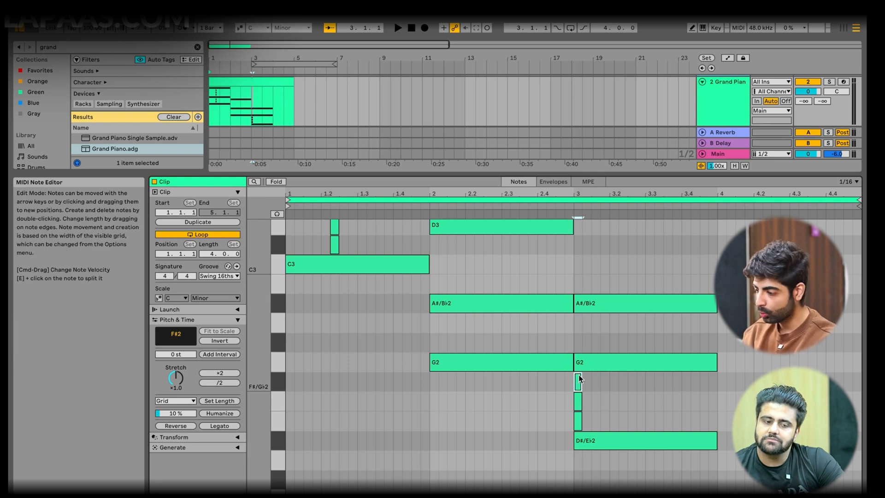
double_click(578, 343)
double_click(578, 324)
Step: Delete all notes from the MIDI clip
drag(639, 273, 644, 487)
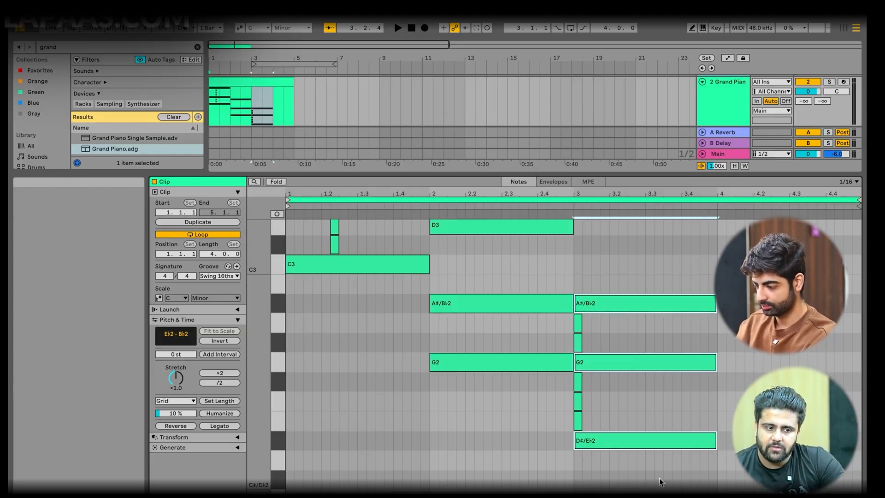
key(ctrl+a)
key(Delete)
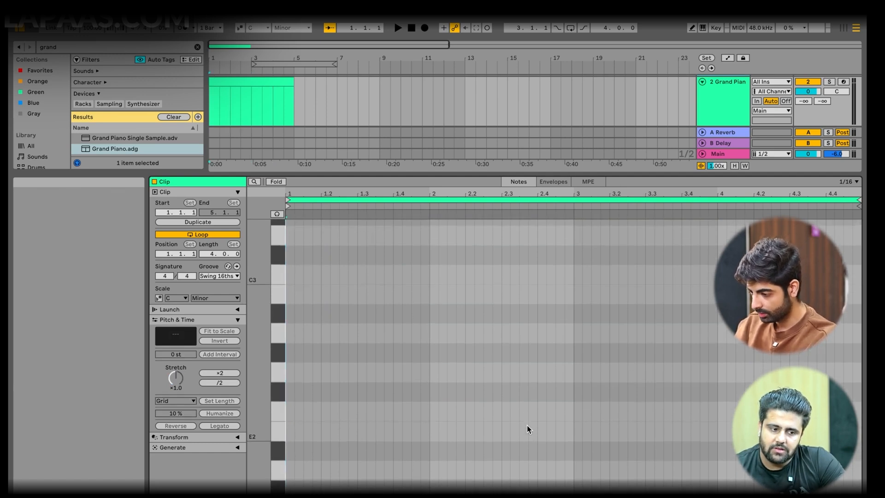
Step: Draw a one-bar C3 and a shorter E3 from the start of bar 1, with short counting notes on C#/Db3, D3 and D#/Eb3
scroll(344, 301, up, 3)
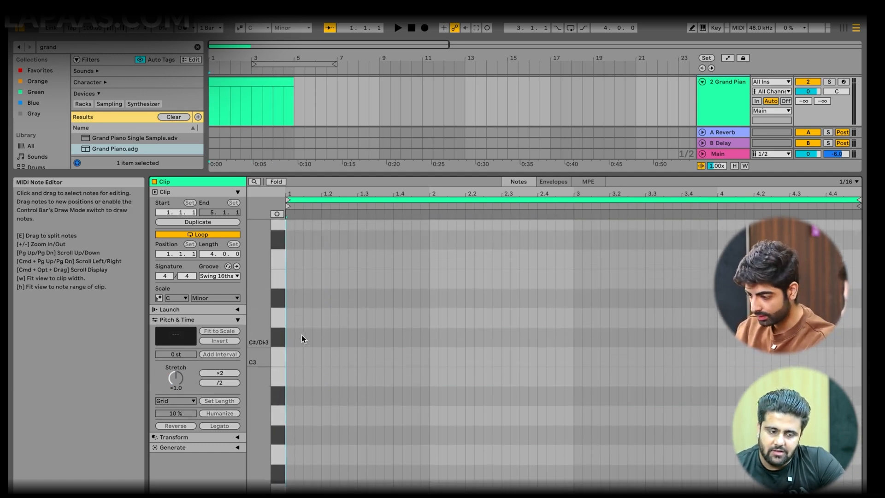
double_click(290, 356)
drag(292, 358, 430, 358)
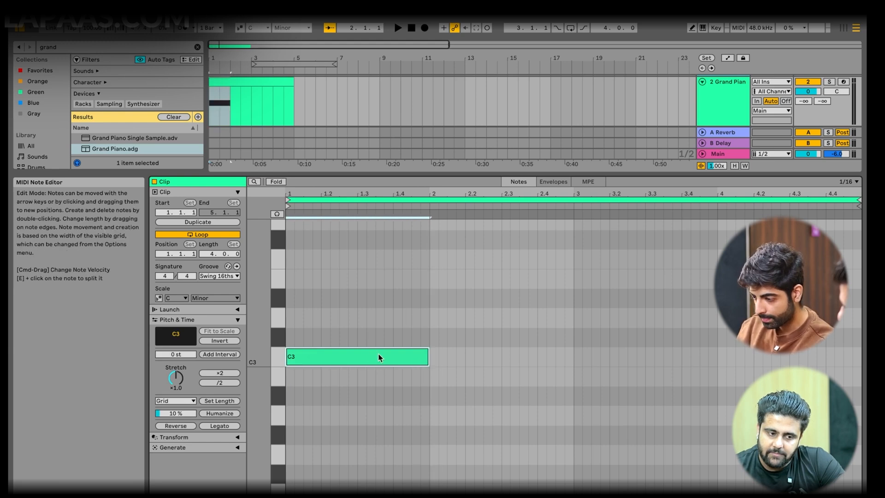
double_click(299, 337)
double_click(299, 318)
double_click(289, 299)
drag(294, 301, 359, 300)
key(Up)
double_click(298, 299)
Step: Add short counting notes on F3 and F#/Gb3, and complete bar 1's C major chord with full-bar G3 and E3 notes
scroll(305, 297, up, 2)
double_click(298, 298)
double_click(299, 278)
double_click(292, 259)
drag(294, 259, 428, 262)
drag(356, 318, 428, 322)
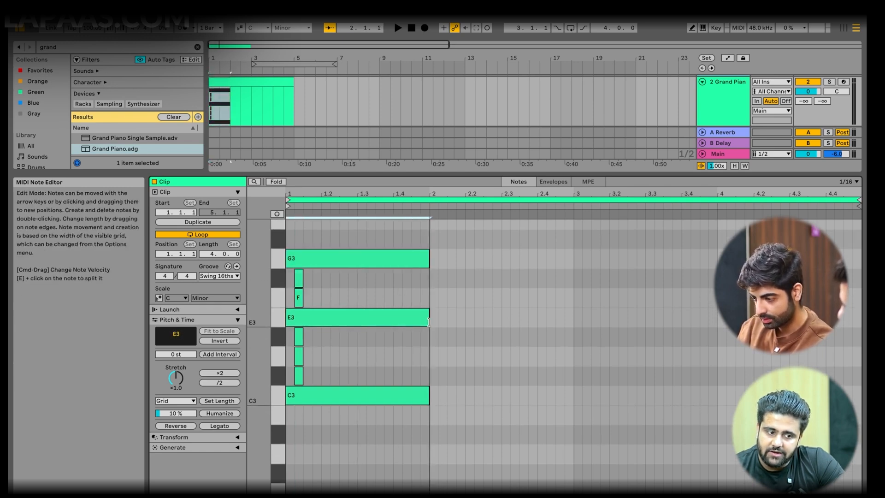
Step: Delete the short counting notes in bar 1 and select the C3, E3 and G3 chord
scroll(429, 322, down, 1)
scroll(428, 322, up, 2)
drag(331, 354, 292, 385)
key(Delete)
drag(312, 288, 301, 313)
key(Delete)
drag(383, 448, 382, 259)
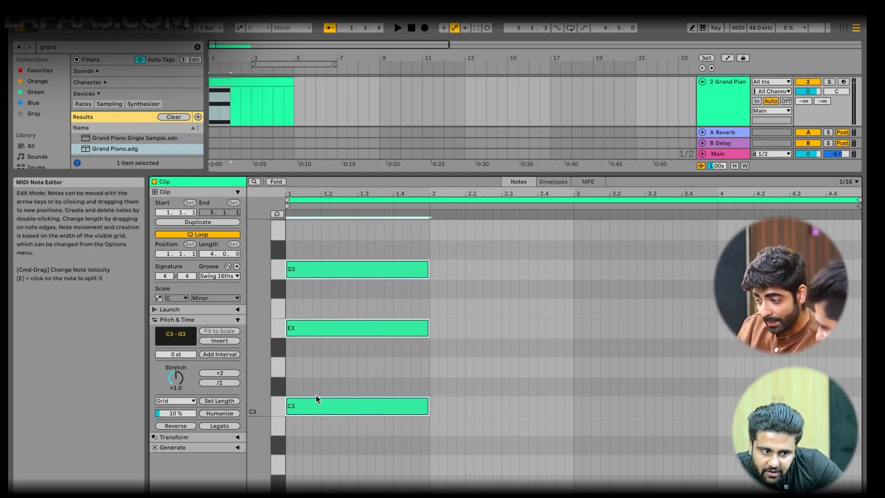
Step: Count the gap from C3 to E3 with short notes on C#/Db3, D3 and D#/Eb3, and delete those notes
click(336, 368)
double_click(337, 388)
double_click(337, 363)
double_click(335, 346)
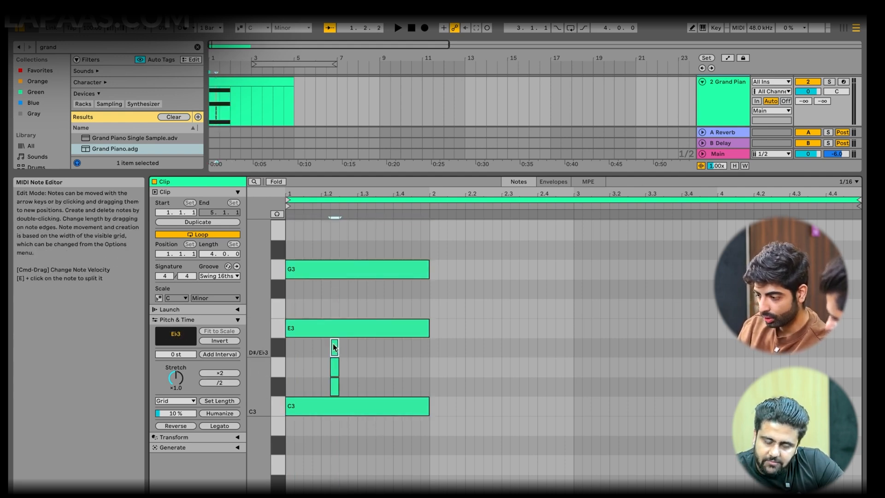
drag(325, 356, 364, 393)
key(Delete)
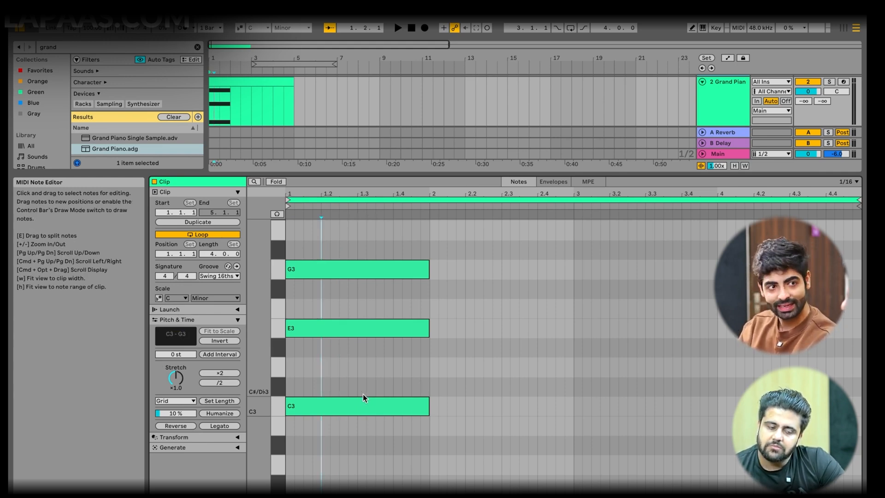
Step: Turn on the clip's C Minor scale mode, and try an out-of-scale E3 example note in bar 2 before deleting it
click(157, 298)
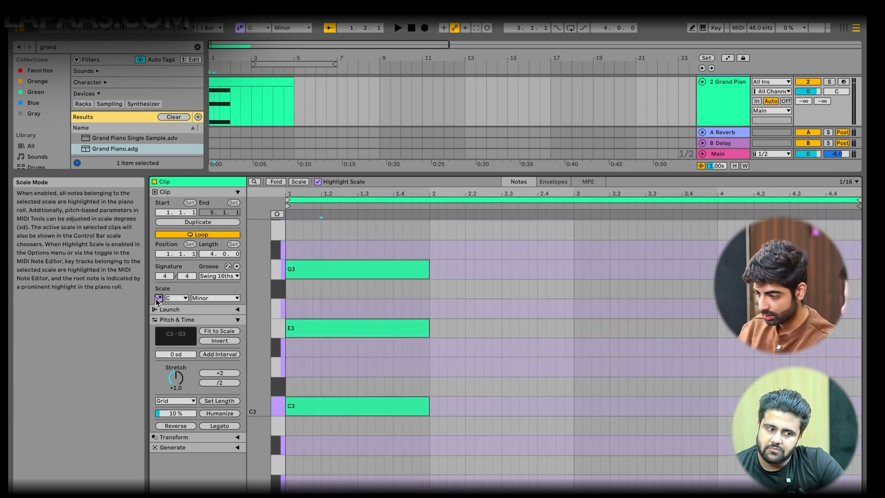
double_click(443, 327)
drag(448, 328, 490, 329)
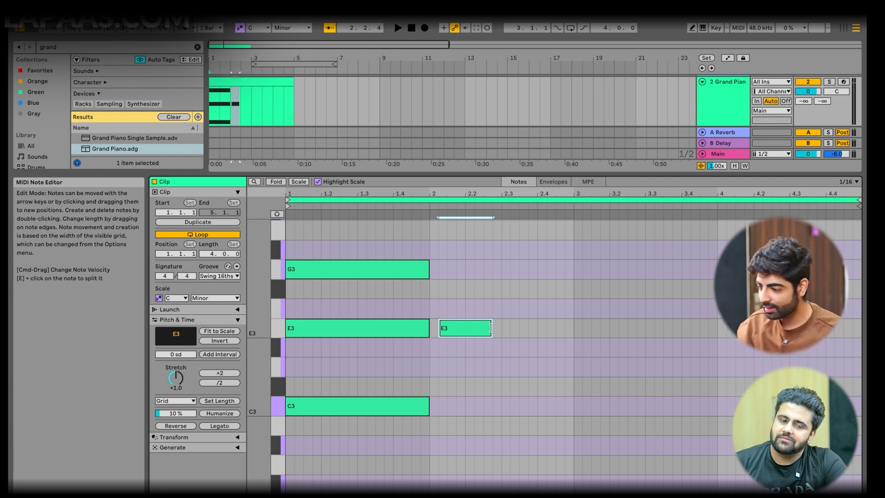
double_click(468, 326)
Step: Test and remove a short E3 note in bar 2, and lower bar 1's E3 chord note one semitone to Eb3
drag(356, 448, 357, 182)
double_click(443, 328)
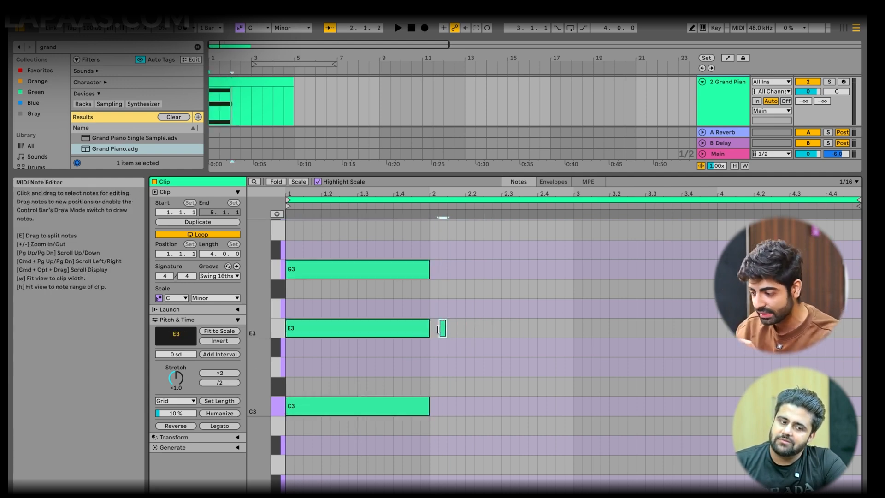
double_click(443, 328)
click(407, 336)
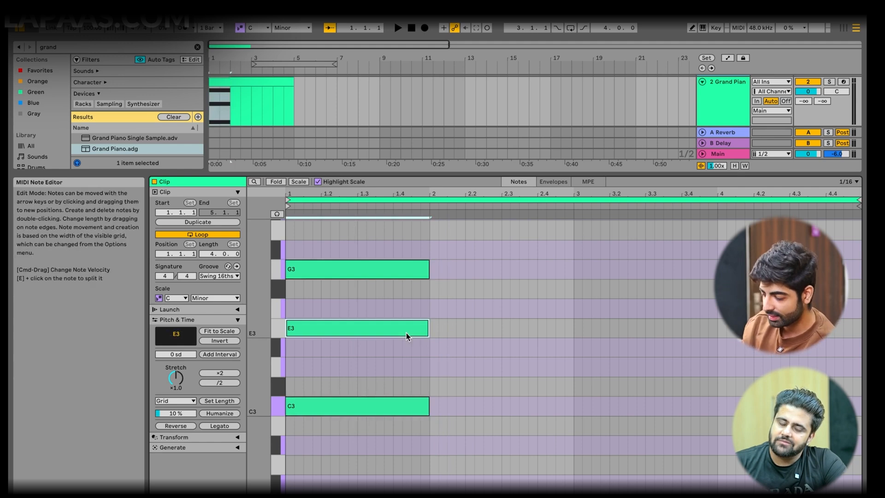
key(Down)
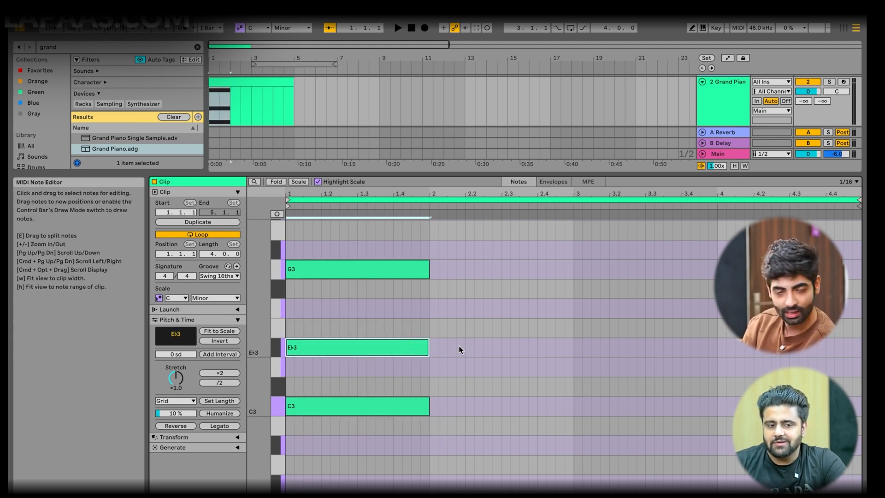
Step: Place short counting notes on C#/Db3, D3, E3, F3 and F#/Gb3 around beat 1.3.4 between the C3, Eb3 and G3 notes
double_click(389, 386)
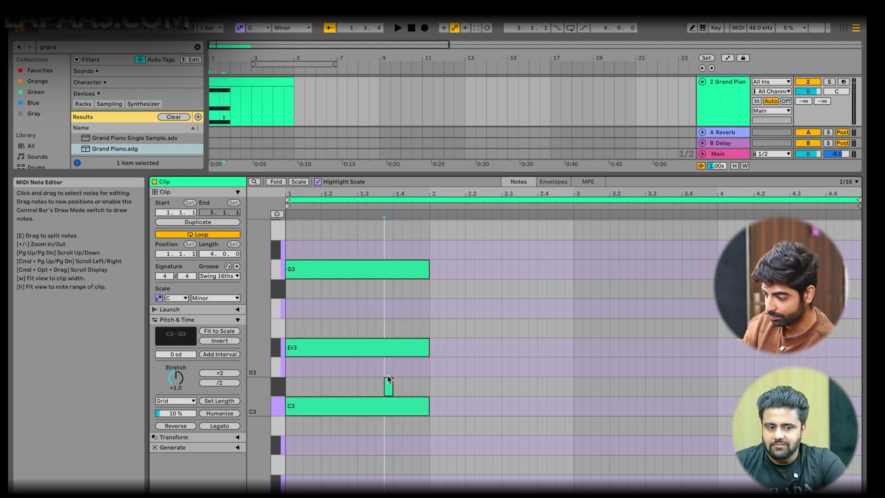
double_click(388, 367)
double_click(388, 328)
double_click(389, 309)
double_click(389, 288)
Step: Delete the short counting notes around beat 1.3.4, keeping only the C minor chord in bar 1
mouse_move(370, 288)
mouse_down()
mouse_move(424, 340)
mouse_move(358, 287)
mouse_up()
key(Delete)
drag(375, 361, 414, 387)
key(Delete)
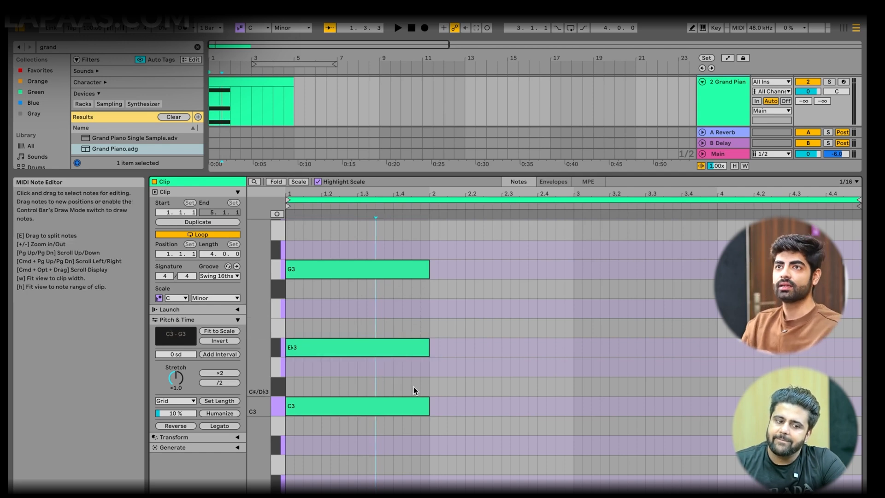